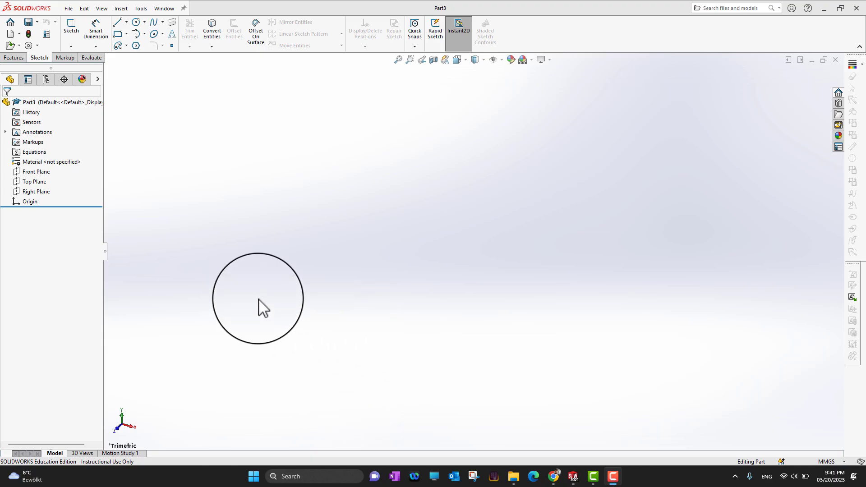
# - Look at the orientation of the Front, Top and Right planes in the empty part
pyautogui.click(37, 172)
pyautogui.click(35, 182)
pyautogui.click(36, 191)
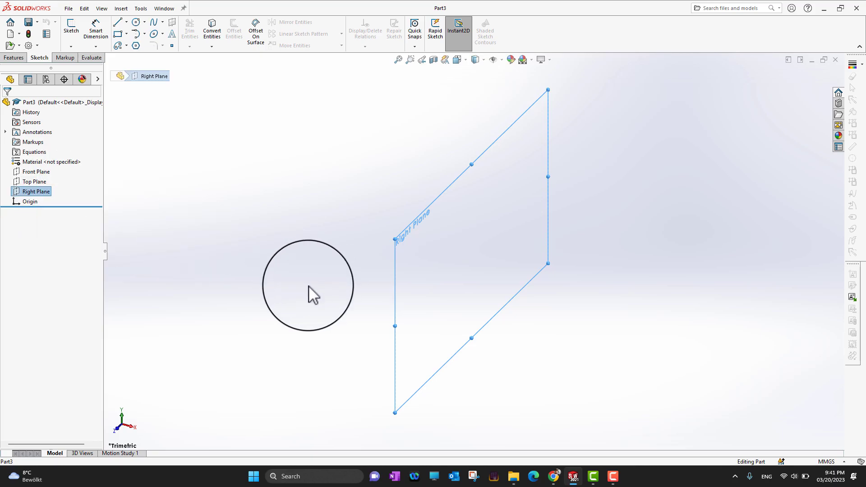
pyautogui.click(309, 286)
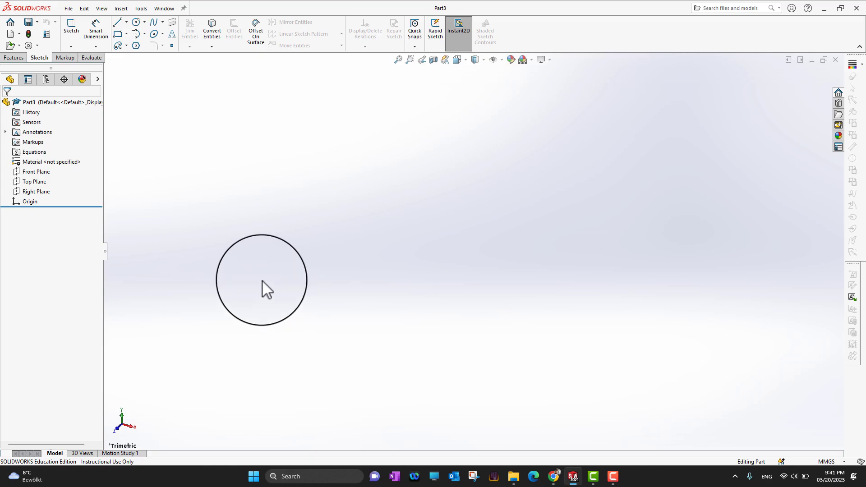
pyautogui.moveTo(212, 256)
pyautogui.mouseDown()
pyautogui.moveTo(205, 257)
pyautogui.moveTo(468, 200)
pyautogui.moveTo(518, 149)
pyautogui.mouseUp()
pyautogui.moveTo(340, 232); pyautogui.dragTo(430, 311)
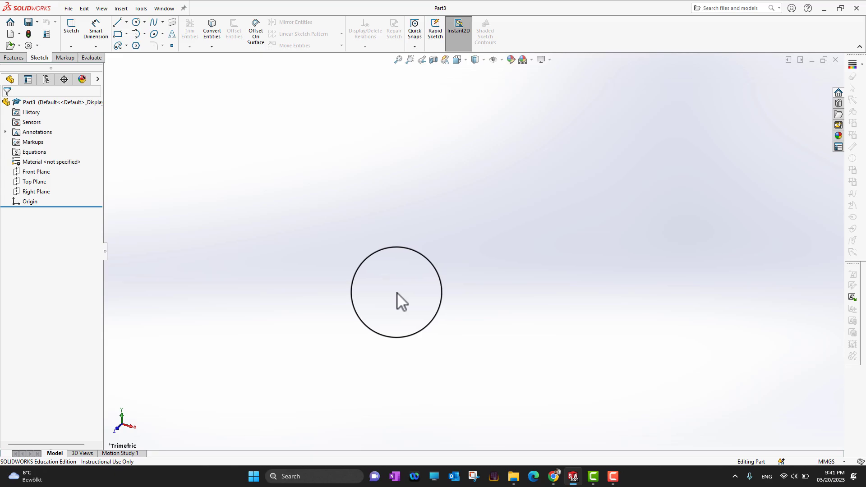
# - On the Front Plane, sketch a corner rectangle about 103 by 71 mm and move its lower-left corner onto the origin
pyautogui.click(27, 172)
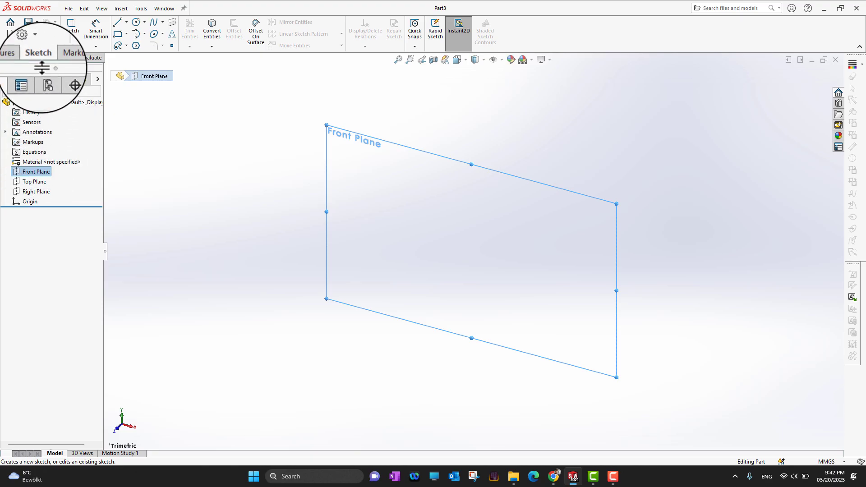
pyautogui.click(72, 33)
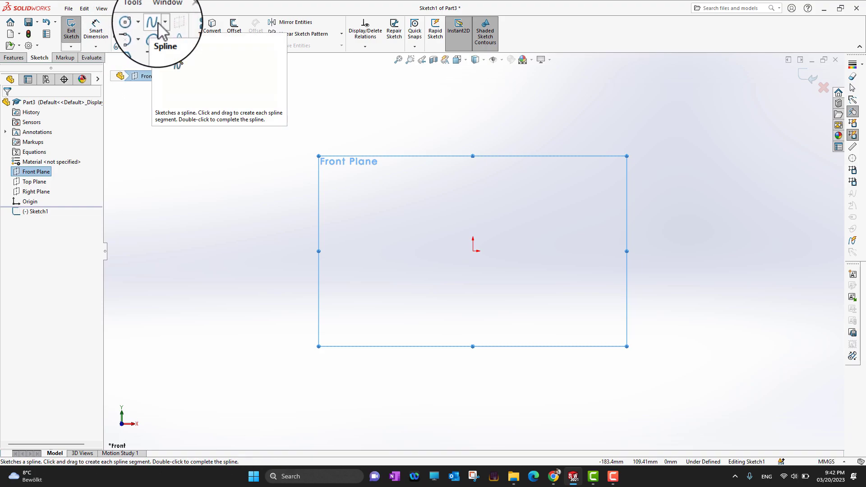
pyautogui.click(127, 34)
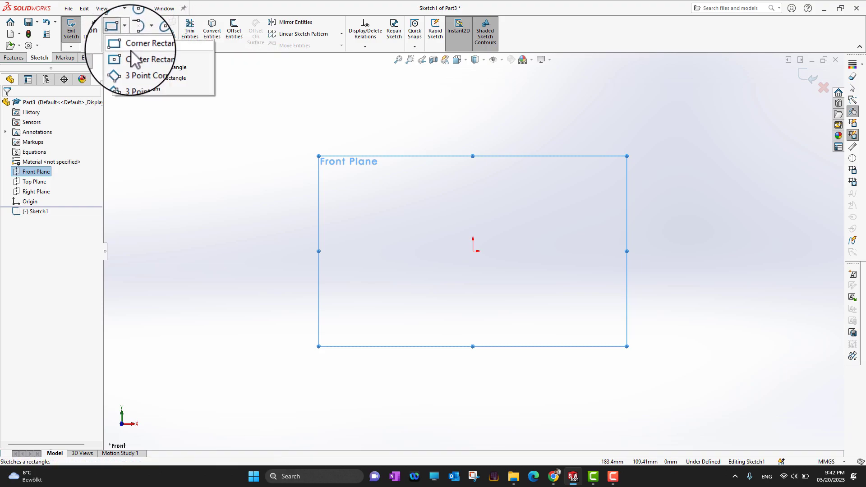
pyautogui.click(135, 45)
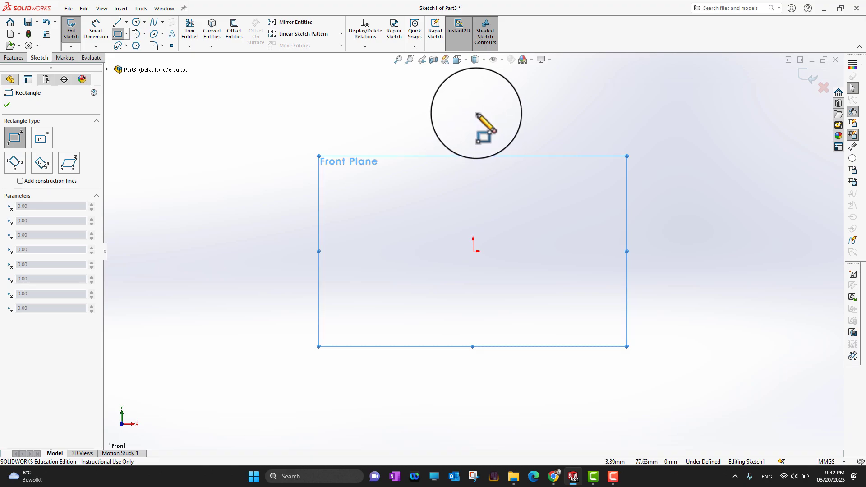
pyautogui.click(478, 107)
pyautogui.click(656, 229)
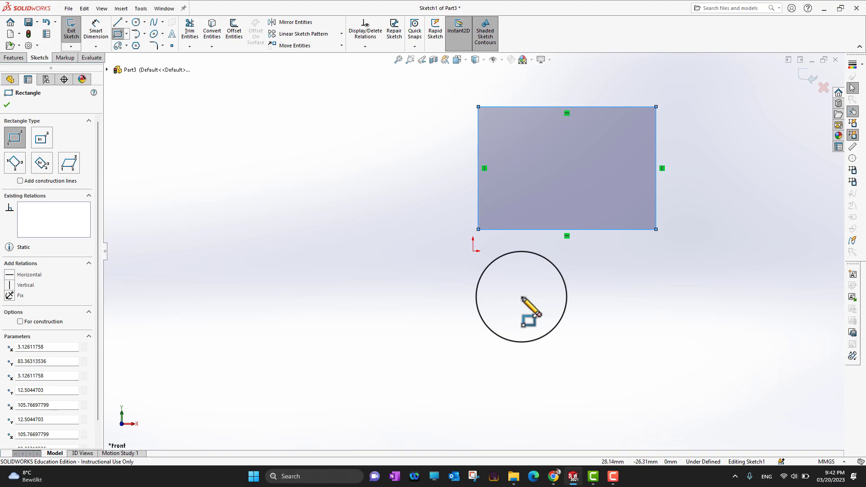
pyautogui.click(7, 106)
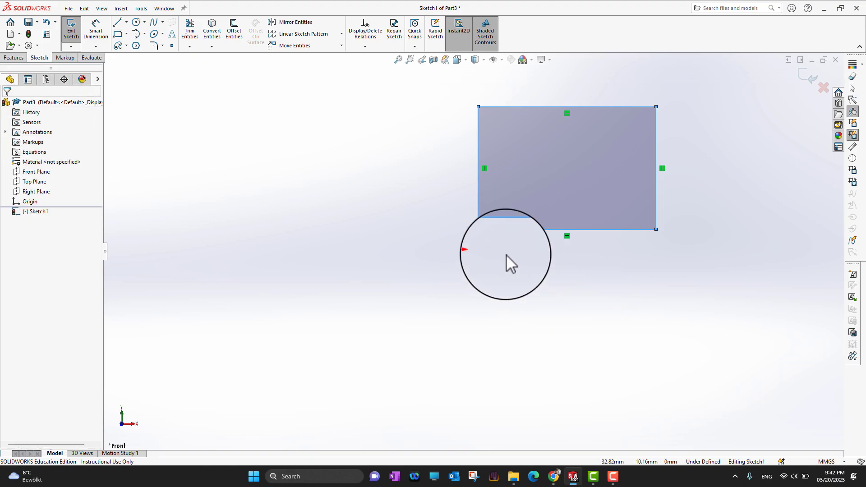
pyautogui.moveTo(478, 229); pyautogui.dragTo(472, 251)
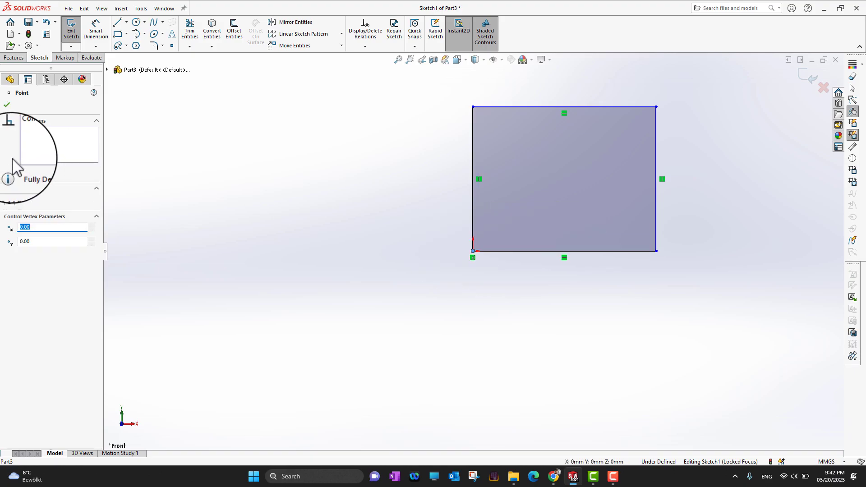
pyautogui.click(7, 105)
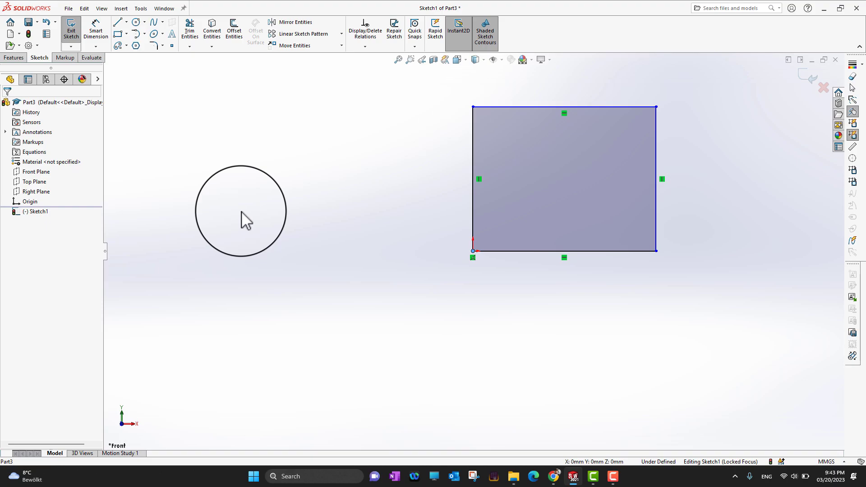
# - Start a blind boss extrusion of the rectangle, pulling its depth to 38 mm in front, and to 76 mm behind the sketch plane
pyautogui.click(16, 58)
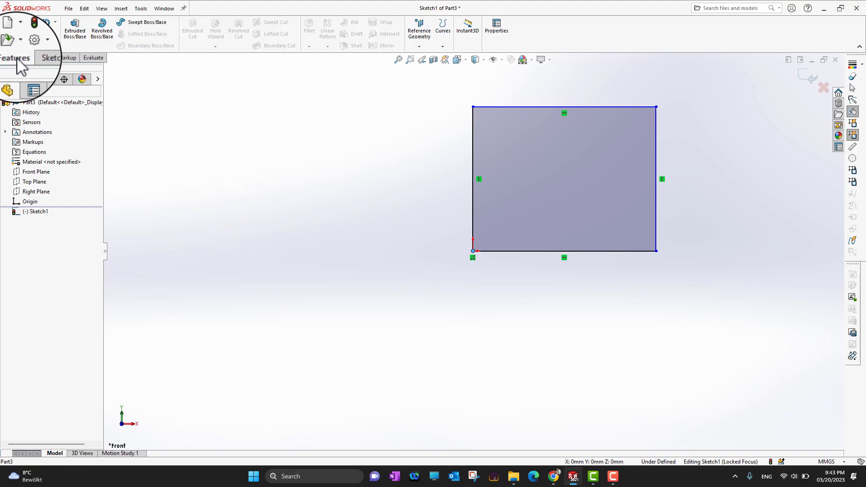
pyautogui.click(75, 36)
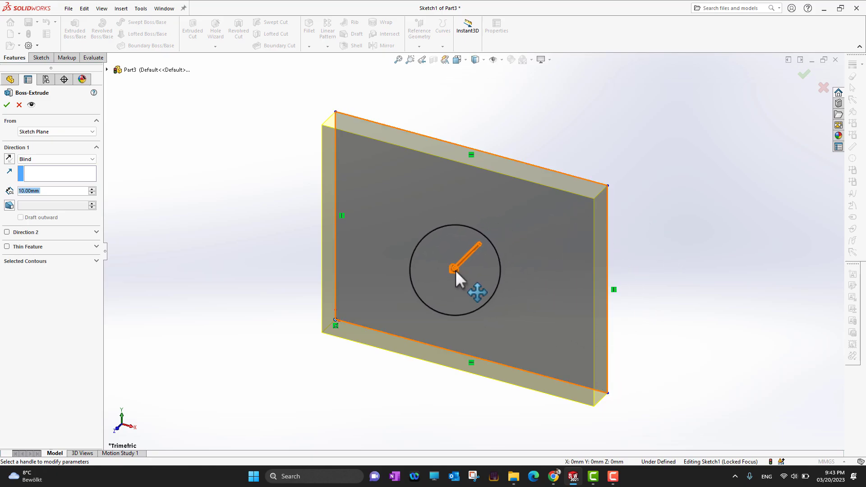
pyautogui.moveTo(455, 276)
pyautogui.mouseDown()
pyautogui.moveTo(377, 318)
pyautogui.moveTo(453, 250)
pyautogui.moveTo(366, 323)
pyautogui.moveTo(401, 285)
pyautogui.moveTo(440, 301)
pyautogui.moveTo(425, 297)
pyautogui.moveTo(401, 321)
pyautogui.moveTo(410, 351)
pyautogui.moveTo(401, 355)
pyautogui.moveTo(430, 324)
pyautogui.moveTo(401, 338)
pyautogui.moveTo(432, 297)
pyautogui.moveTo(434, 310)
pyautogui.mouseUp()
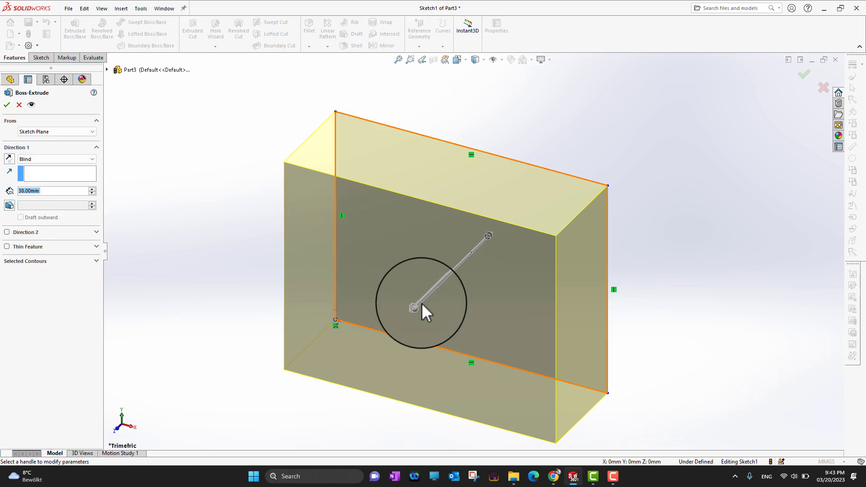
pyautogui.moveTo(416, 305); pyautogui.dragTo(543, 144)
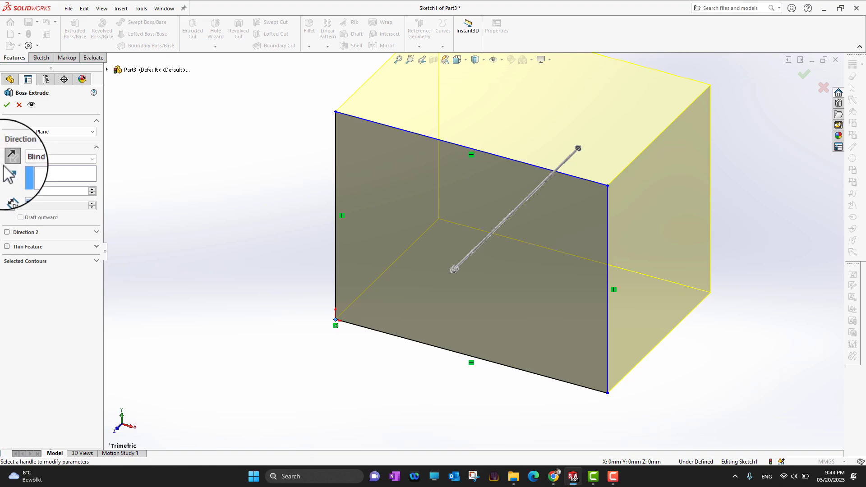
# - Reverse the extrusion direction back and forth, leaving the block extruded in front of the sketch plane
pyautogui.click(9, 158)
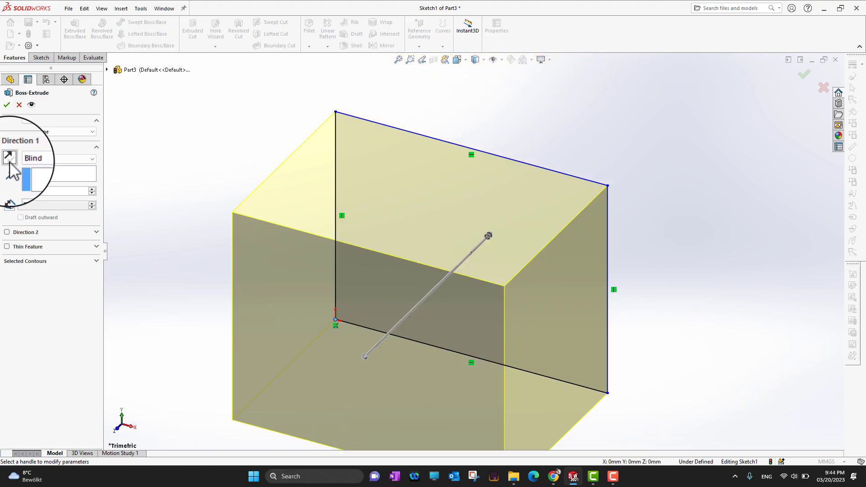
pyautogui.click(9, 157)
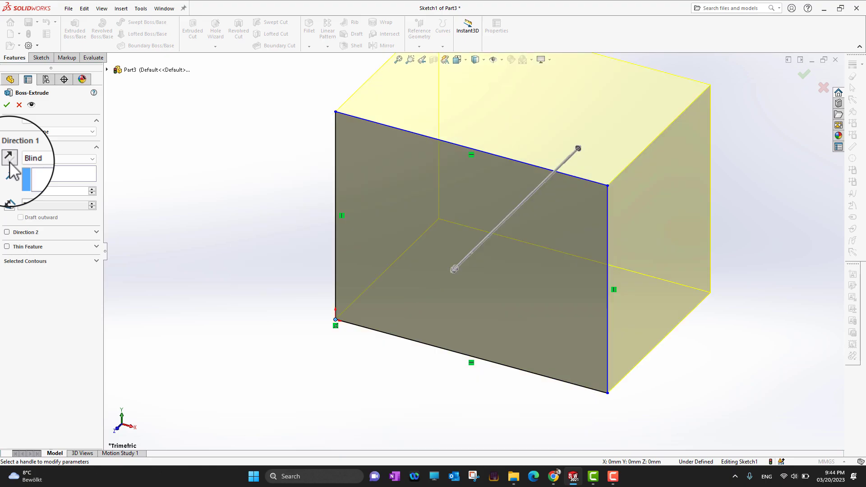
pyautogui.click(9, 157)
pyautogui.scroll(3, 259, 206)
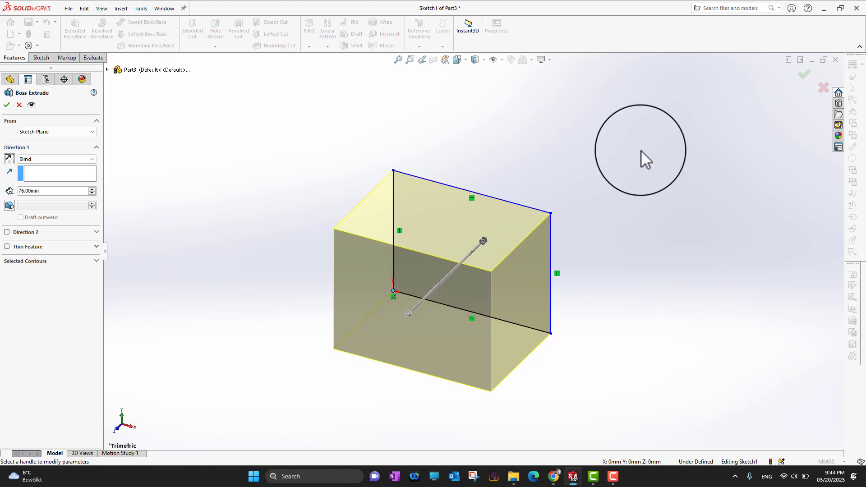
# - Try the second extrusion direction, then complete the boss as a one-directional Blind extrusion 65 mm deep
pyautogui.click(7, 232)
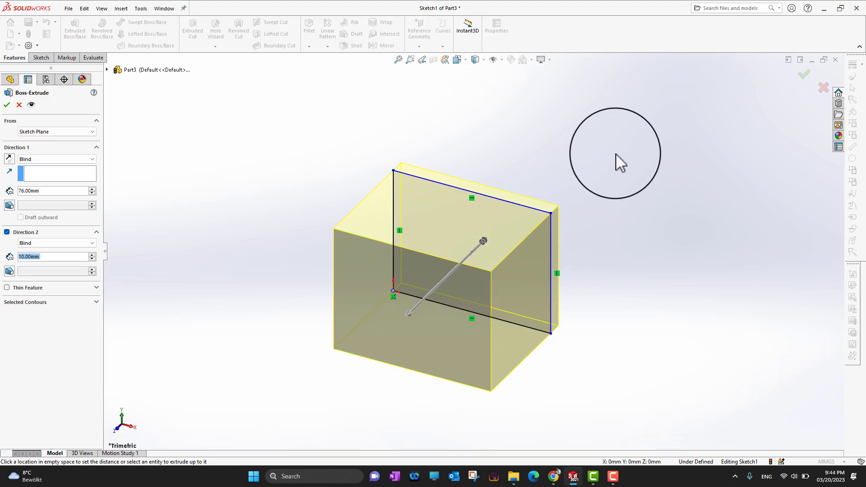
pyautogui.click(6, 232)
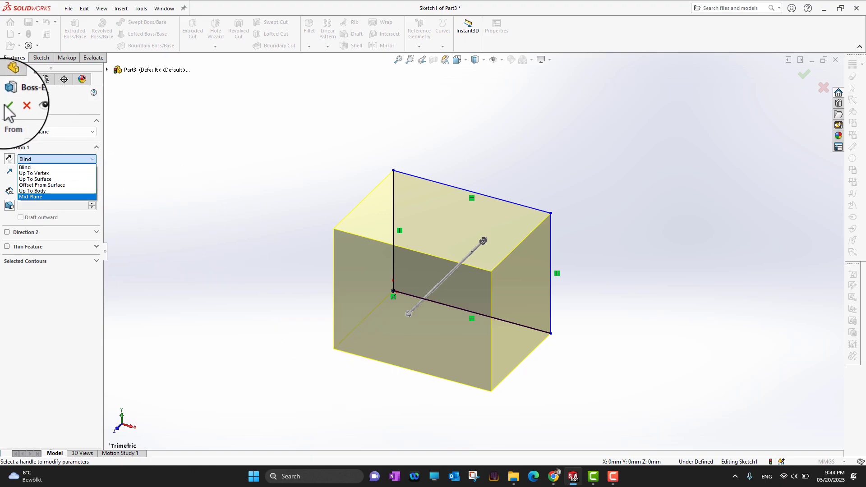
pyautogui.click(39, 167)
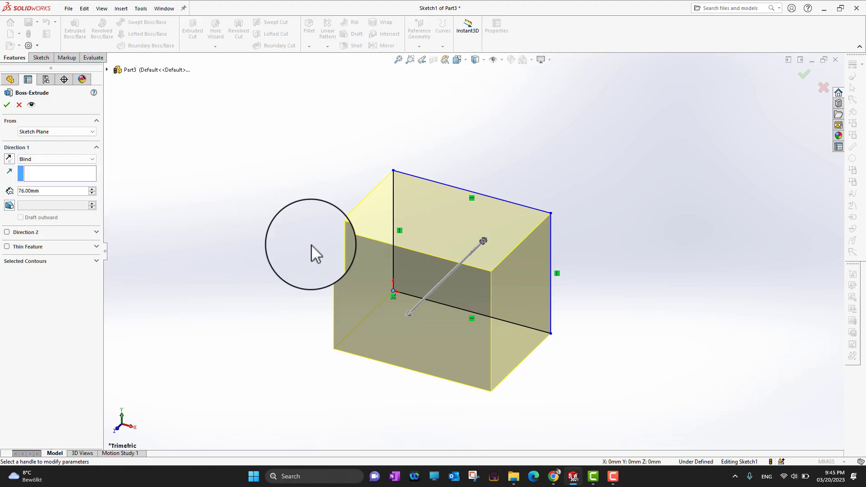
pyautogui.moveTo(410, 313); pyautogui.dragTo(428, 300)
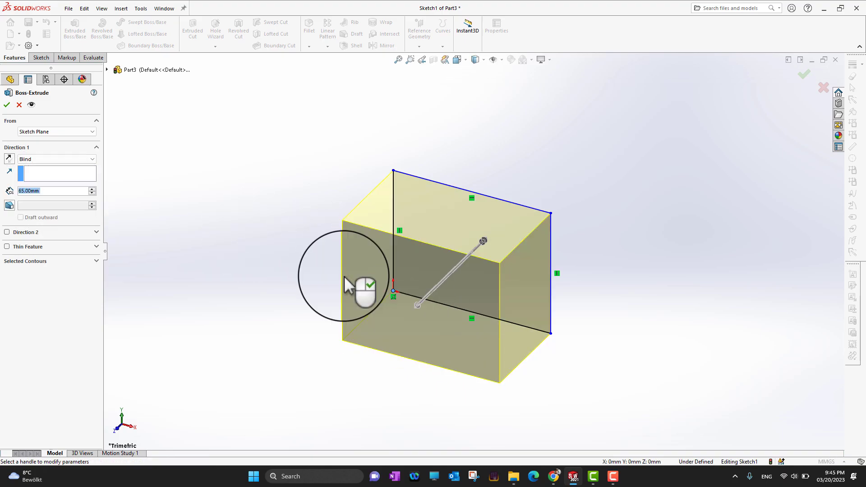
pyautogui.click(8, 106)
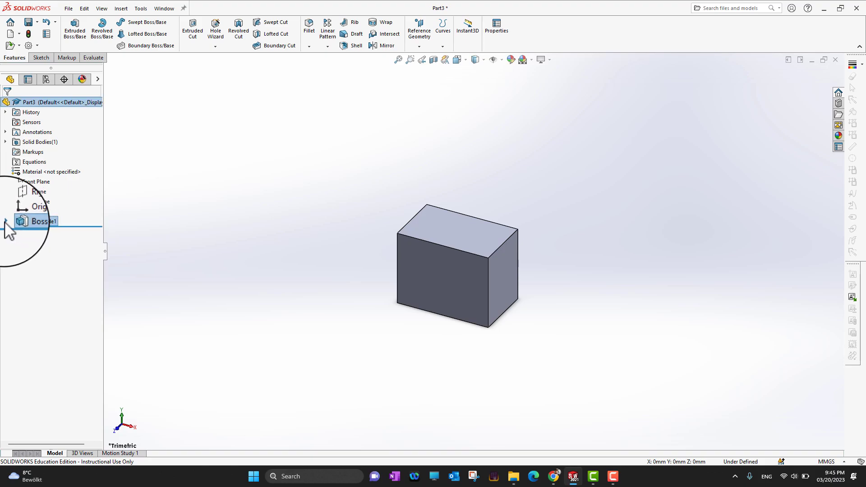
# - Edit the extrusion's sketch and move the rectangle's upper-right corner so it measures about 110 by 49 mm
pyautogui.click(17, 222)
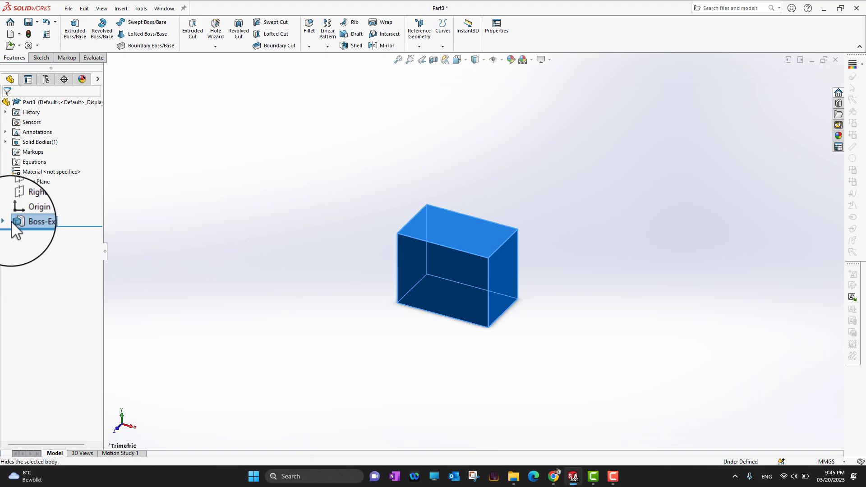
pyautogui.click(6, 221)
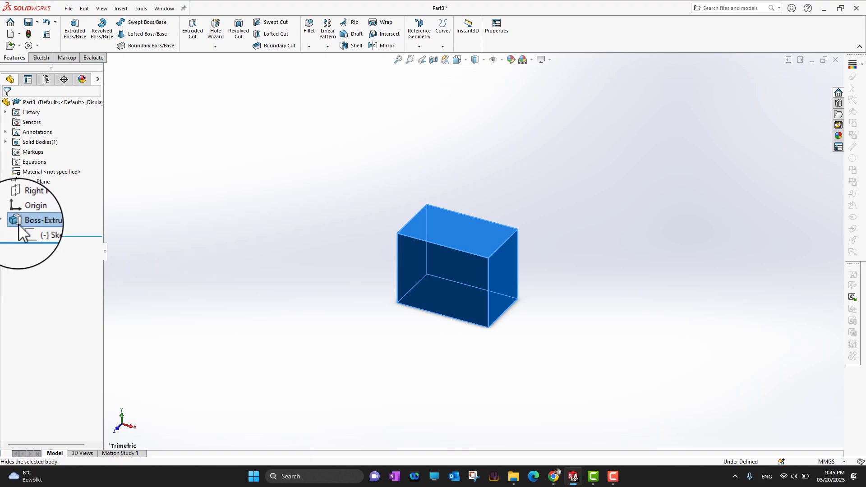
pyautogui.click(47, 231)
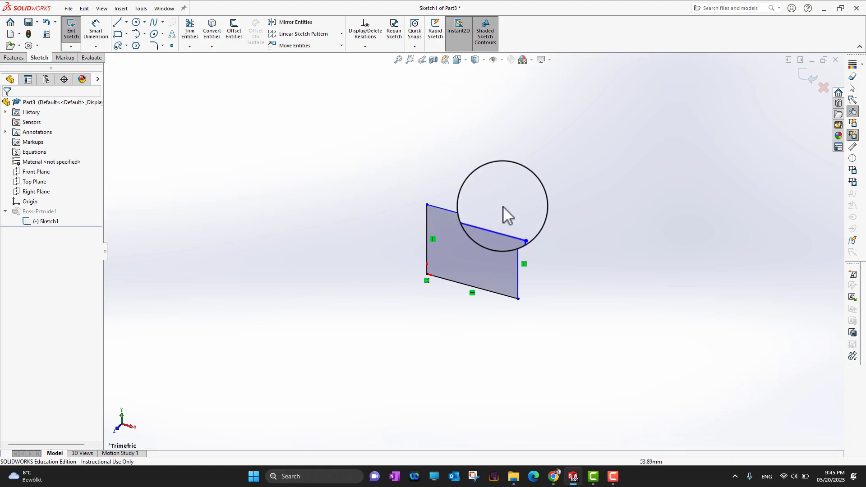
pyautogui.scroll(3, 520, 280)
pyautogui.scroll(-7, 506, 284)
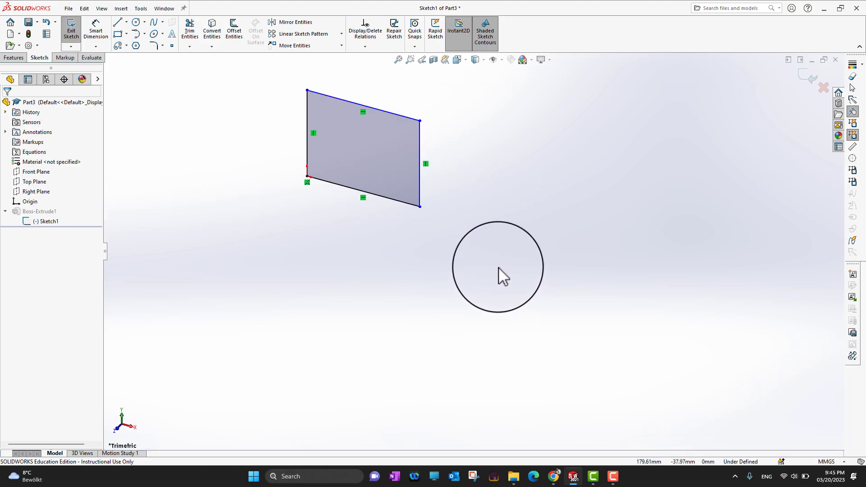
pyautogui.press('space')
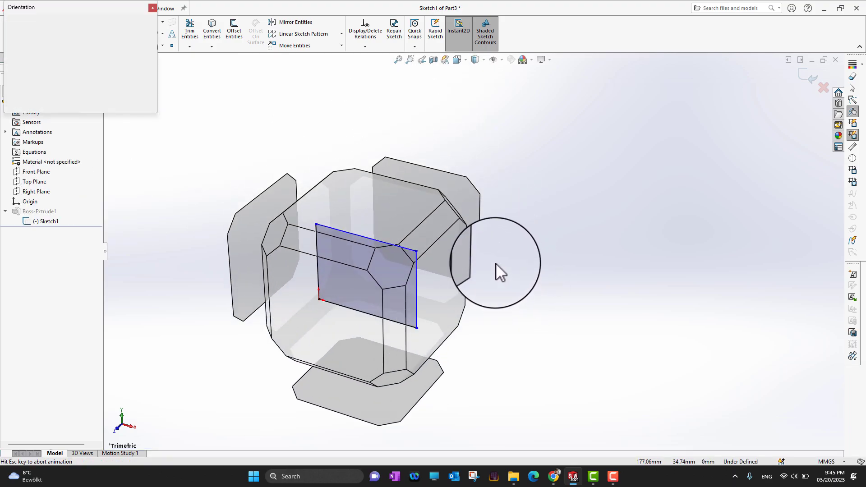
pyautogui.hotkey('ctrl', '1')
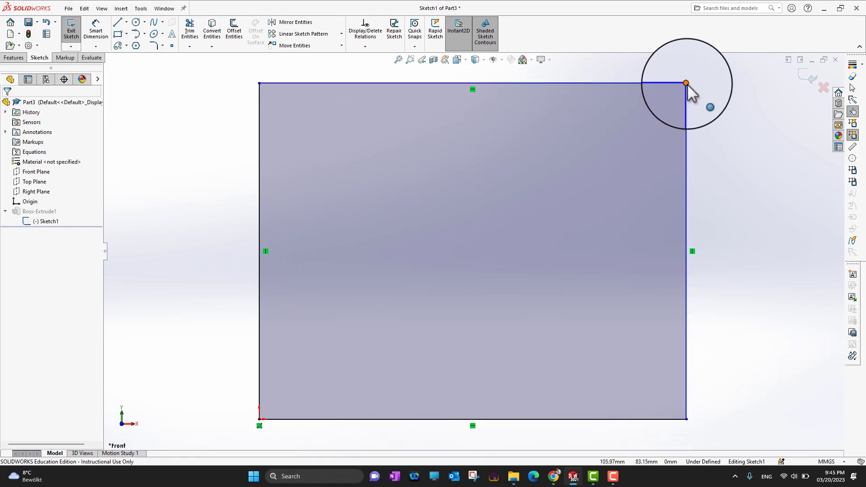
pyautogui.moveTo(686, 83); pyautogui.dragTo(703, 223)
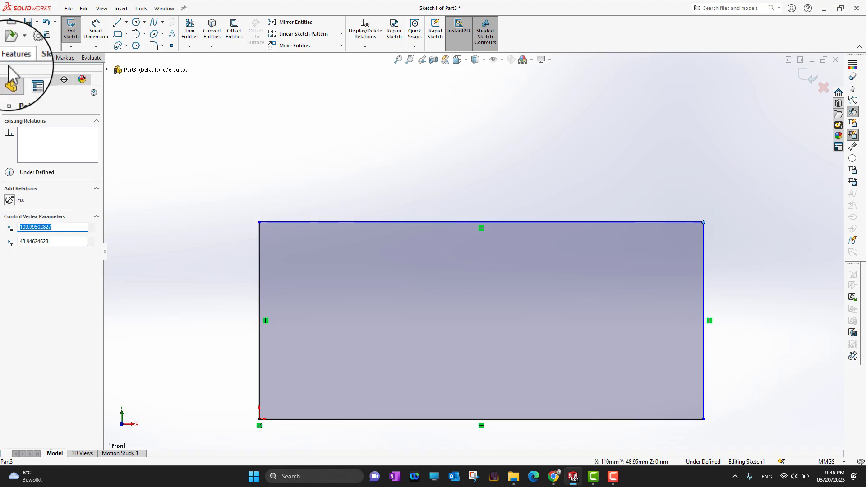
pyautogui.click(6, 107)
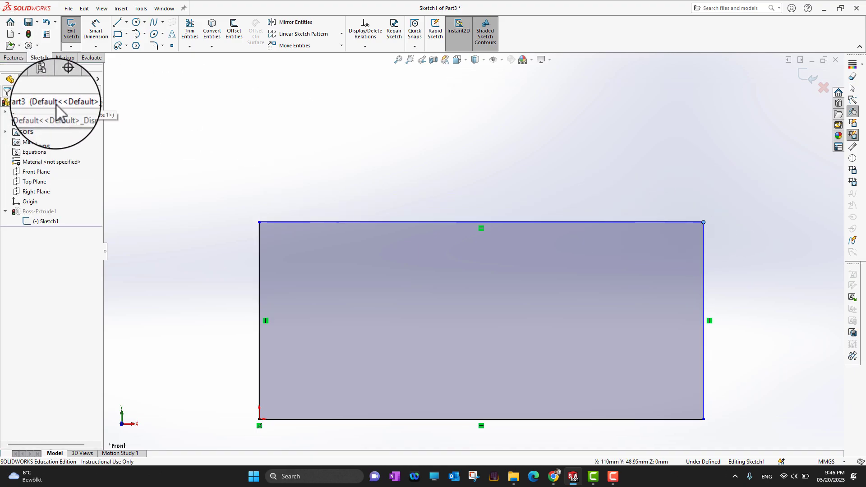
# - Decline discarding the sketch changes and exit the sketch to rebuild the block with the resized rectangle
pyautogui.scroll(3, 548, 258)
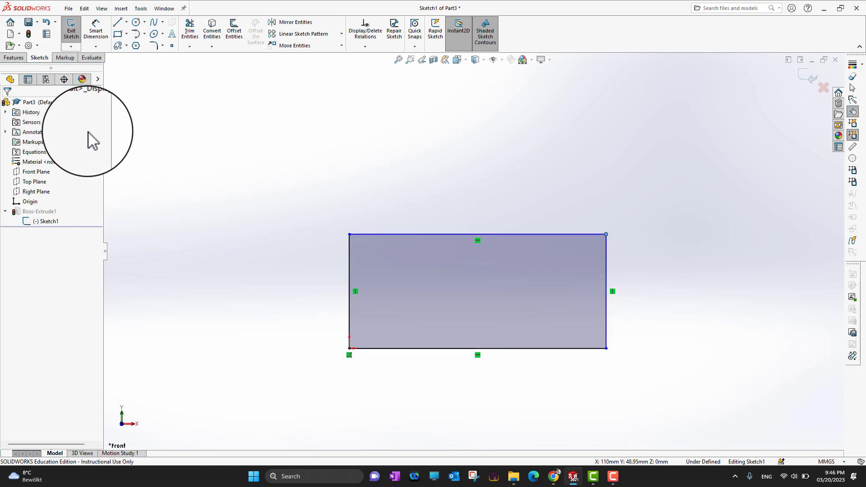
pyautogui.click(823, 87)
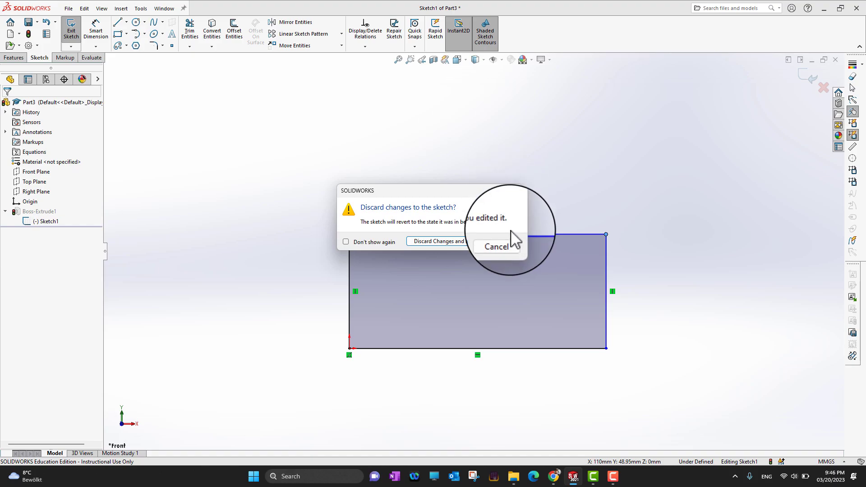
pyautogui.click(519, 190)
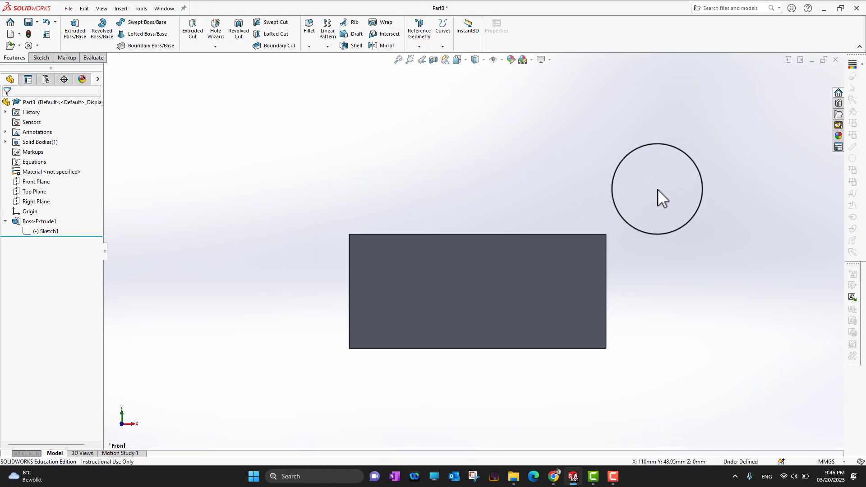
pyautogui.scroll(3, 602, 188)
pyautogui.moveTo(604, 279)
pyautogui.mouseDown(button='middle')
pyautogui.moveTo(584, 294)
pyautogui.moveTo(583, 367)
pyautogui.moveTo(602, 300)
pyautogui.moveTo(572, 333)
pyautogui.moveTo(613, 284)
pyautogui.moveTo(626, 302)
pyautogui.moveTo(604, 317)
pyautogui.moveTo(597, 350)
pyautogui.moveTo(580, 264)
pyautogui.moveTo(589, 216)
pyautogui.moveTo(636, 274)
pyautogui.moveTo(609, 324)
pyautogui.moveTo(626, 239)
pyautogui.moveTo(622, 315)
pyautogui.moveTo(605, 277)
pyautogui.mouseUp(button='middle')
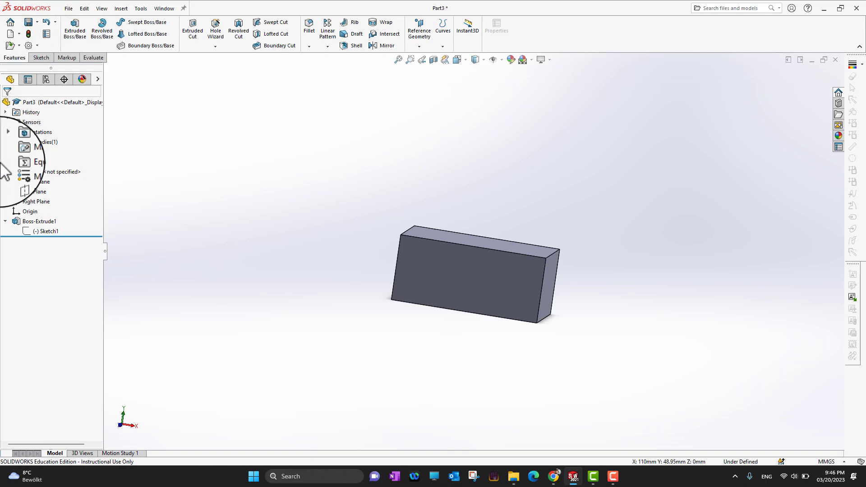
# - Open the block's rectangle sketch for editing
pyautogui.click(45, 230)
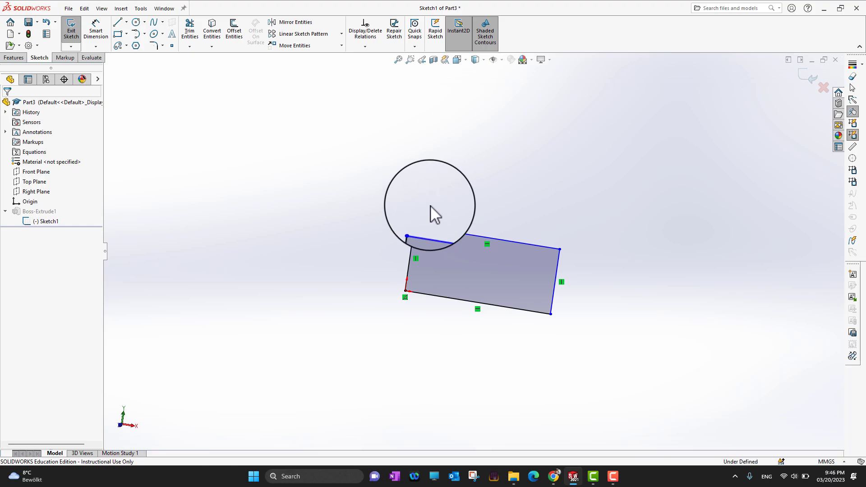
pyautogui.scroll(-2, 397, 208)
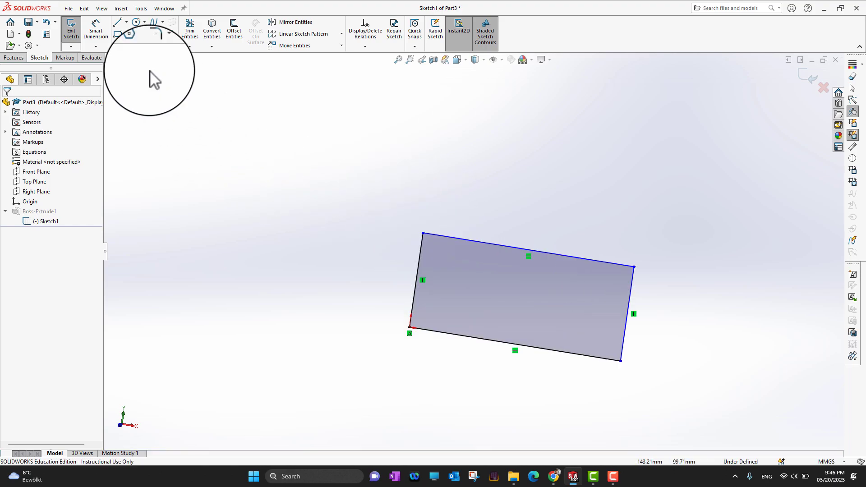
pyautogui.click(118, 46)
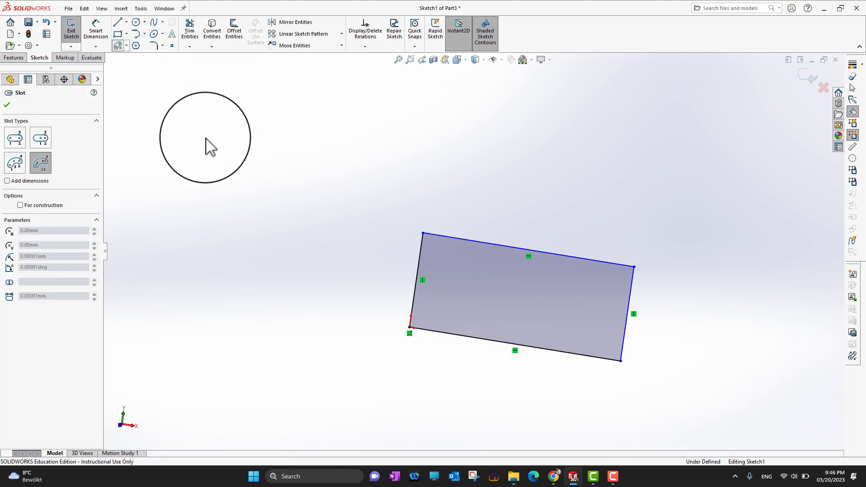
pyautogui.click(229, 228)
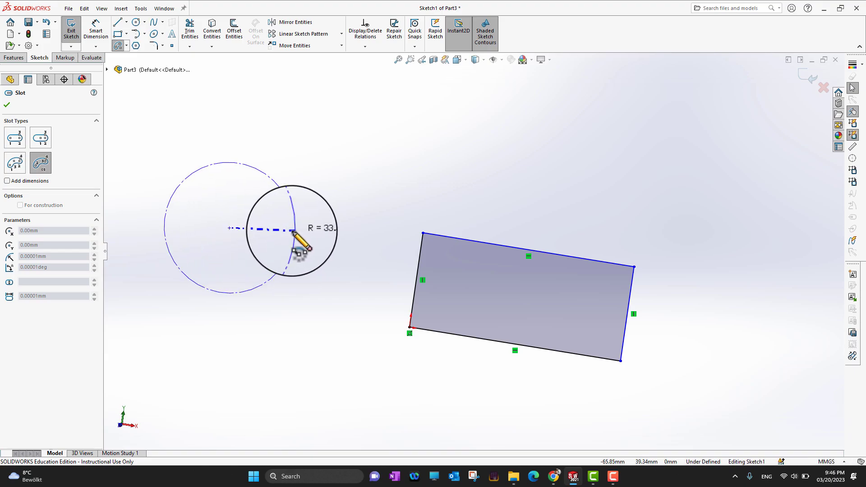
pyautogui.click(280, 226)
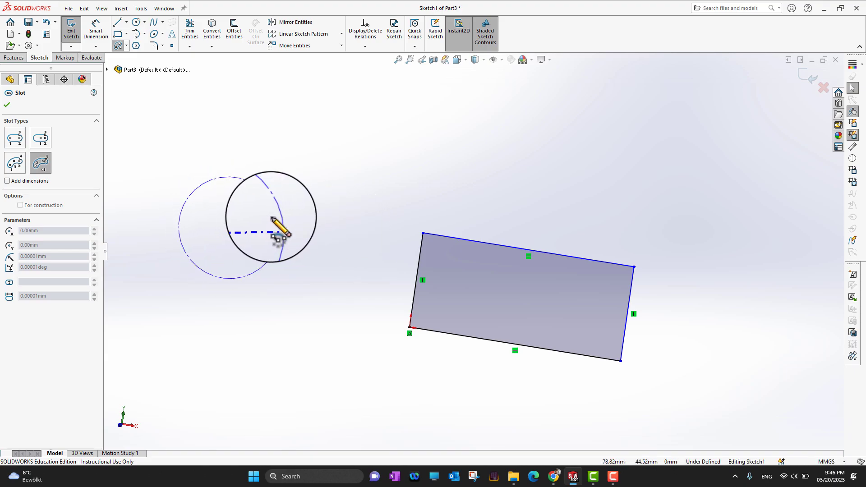
# - Sketch a straight slot about 37 mm between centres and 30 mm wide, and a hexagon around an inscribed circle about 48 mm in diameter
pyautogui.click(127, 45)
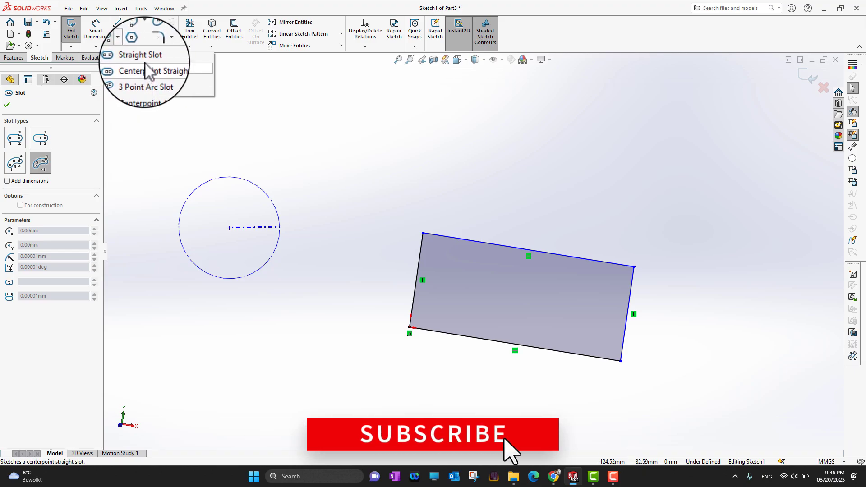
pyautogui.click(140, 46)
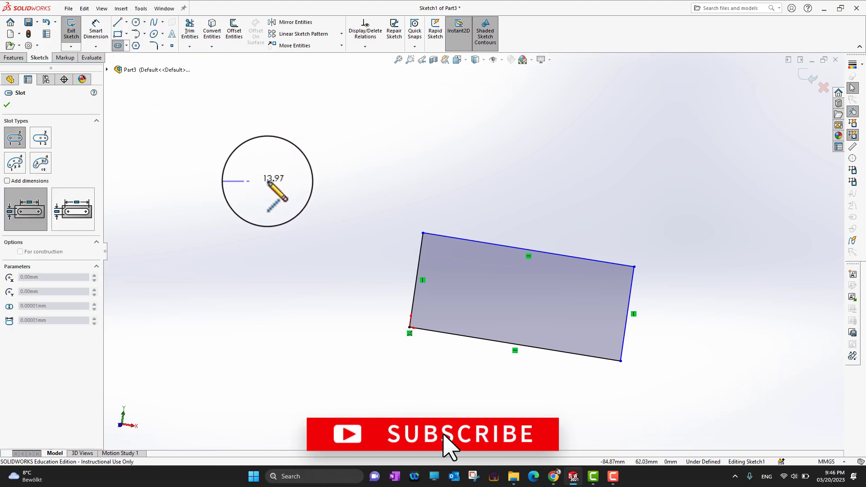
pyautogui.click(291, 176)
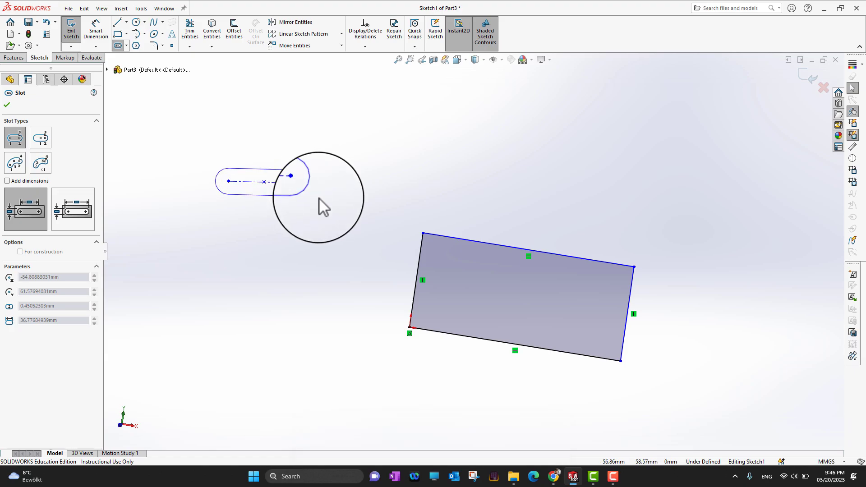
pyautogui.click(349, 214)
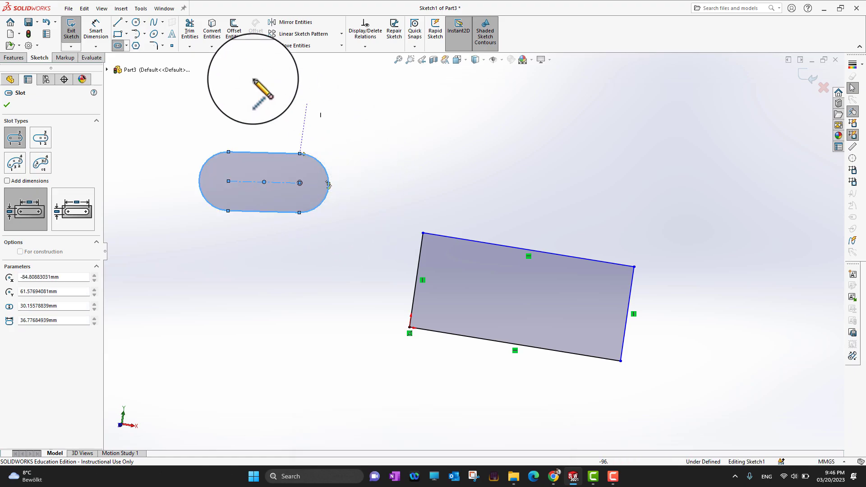
pyautogui.click(136, 47)
pyautogui.moveTo(418, 159); pyautogui.dragTo(460, 191)
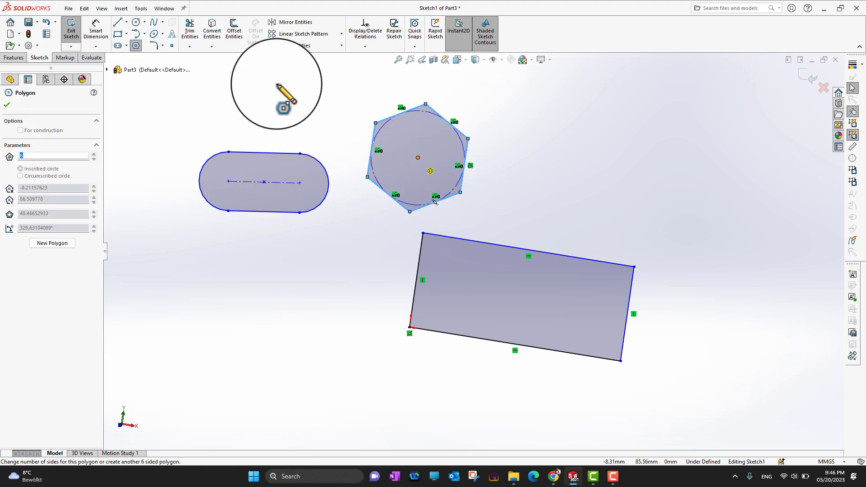
# - Sketch a circle of about 27 mm radius below the slot and exit the sketch to rebuild the extrusion
pyautogui.click(136, 21)
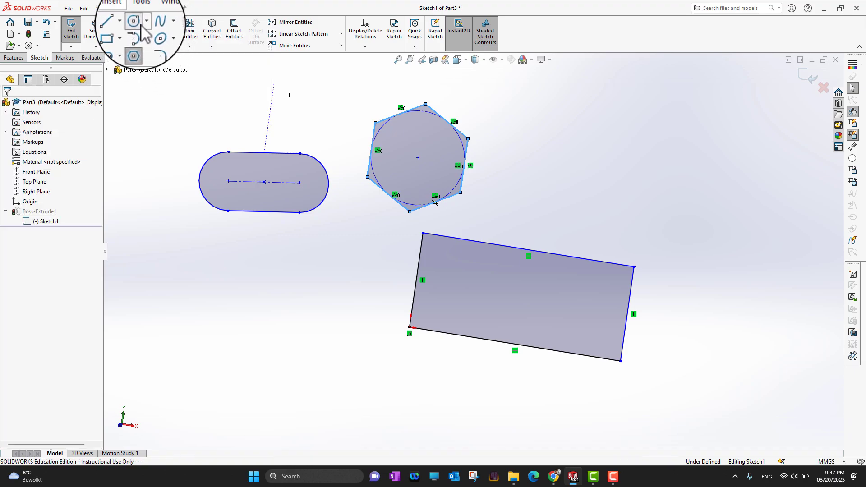
pyautogui.moveTo(266, 289); pyautogui.dragTo(312, 320)
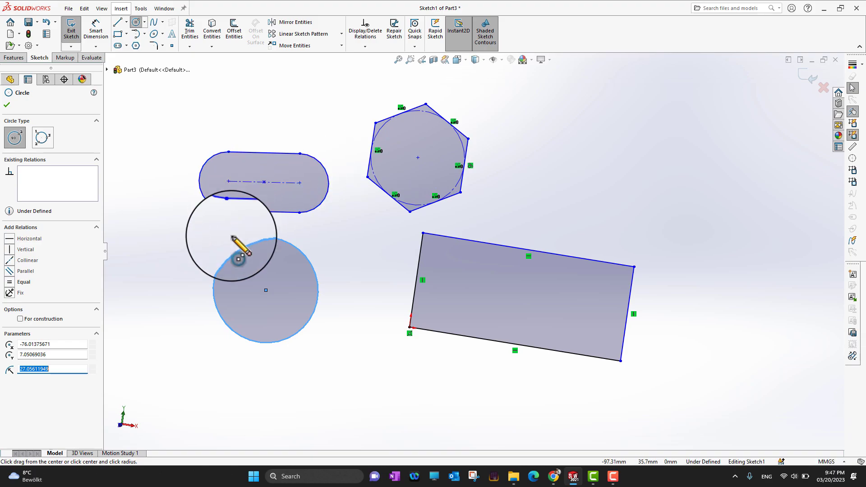
pyautogui.click(7, 105)
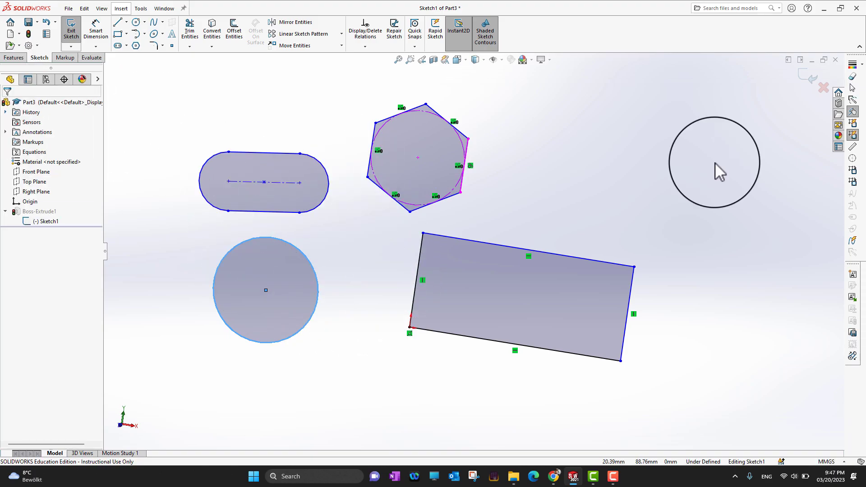
pyautogui.click(806, 73)
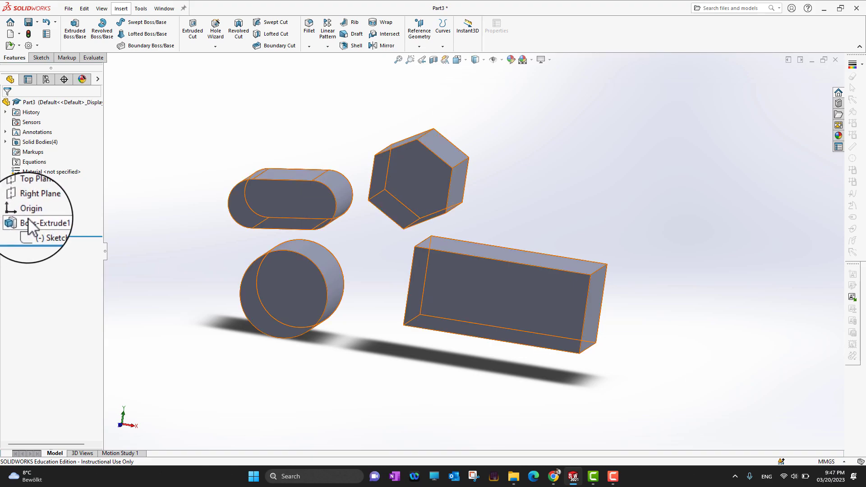
# - Examine the four extruded bodies from several angles, checking the flat front faces of the cylinder and the rectangular block
pyautogui.scroll(1, 377, 253)
pyautogui.scroll(-1, 398, 245)
pyautogui.scroll(-2, 398, 246)
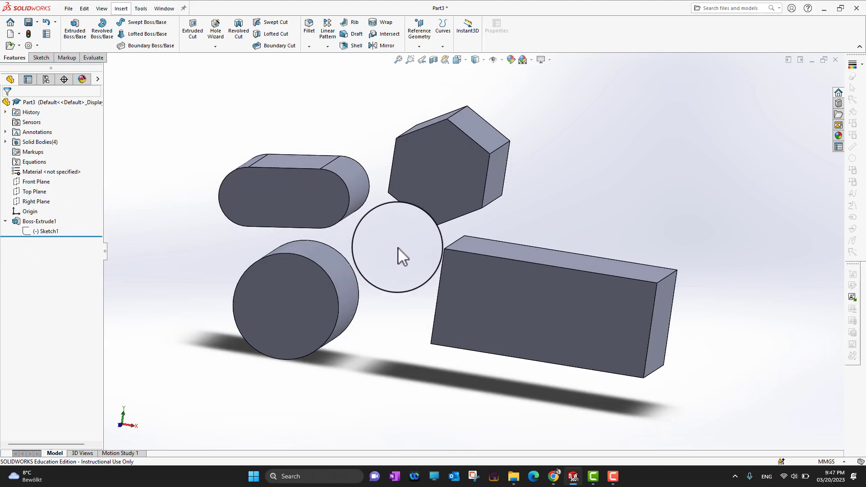
pyautogui.scroll(2, 378, 245)
pyautogui.moveTo(760, 363); pyautogui.dragTo(745, 335, button='middle')
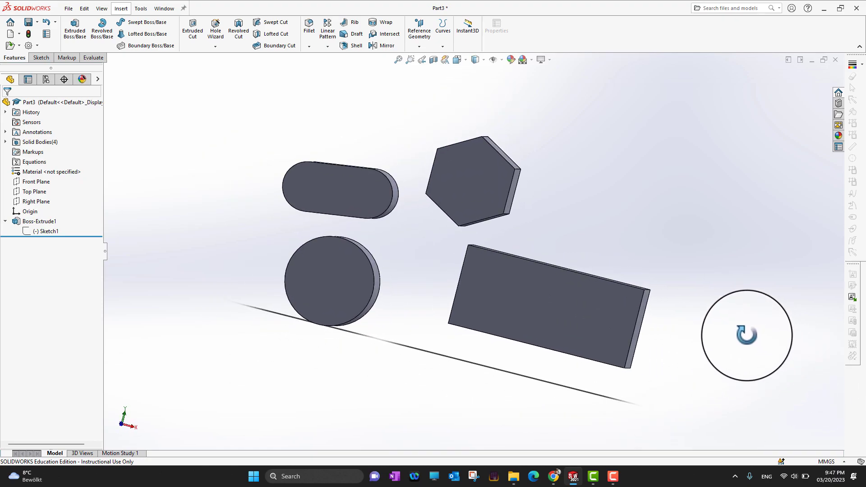
pyautogui.click(338, 266)
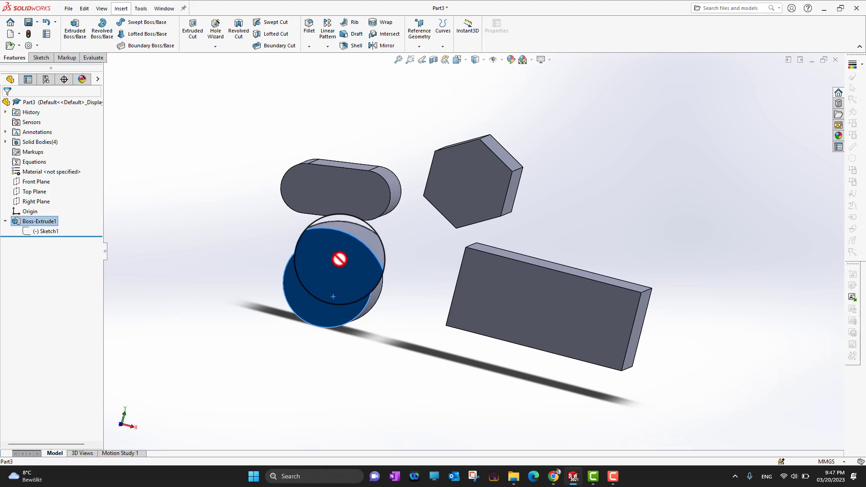
pyautogui.press('g')
pyautogui.click(388, 331)
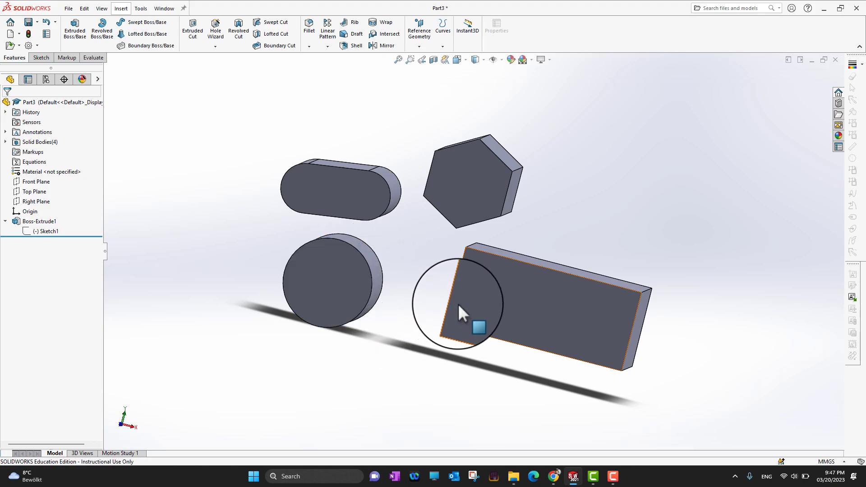
pyautogui.click(513, 331)
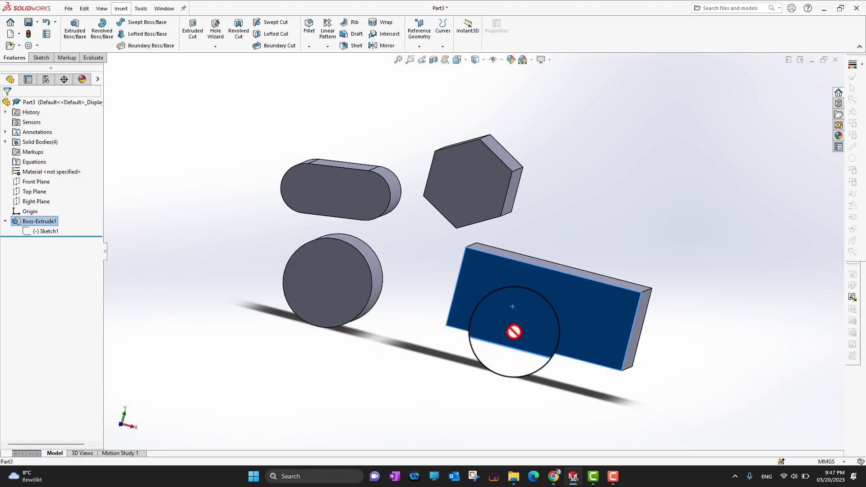
pyautogui.click(672, 332)
pyautogui.moveTo(804, 359); pyautogui.dragTo(690, 316, button='middle')
# - Start a sketch on the rectangular block's end face and draw a circle of about 8 mm radius near its lower edge
pyautogui.click(453, 316)
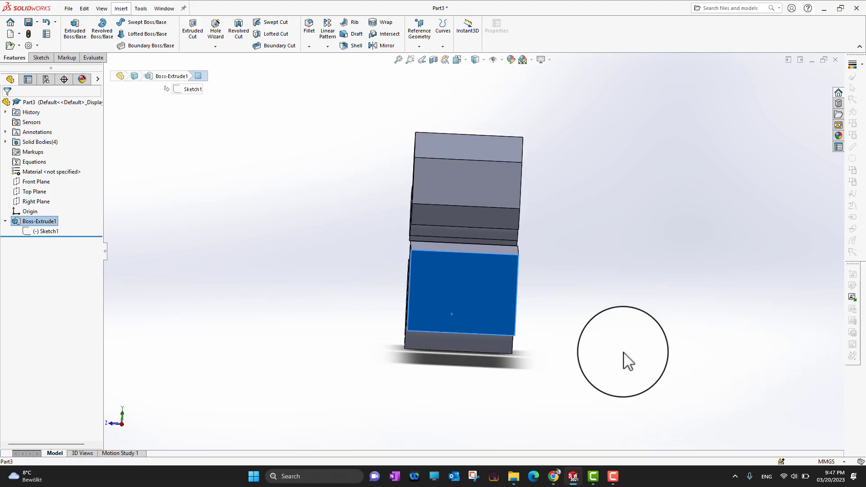
pyautogui.moveTo(623, 361); pyautogui.dragTo(688, 349, button='middle')
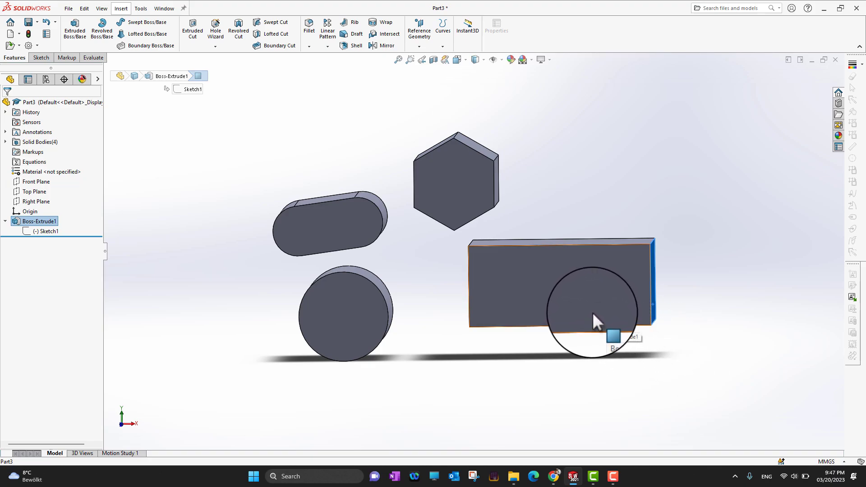
pyautogui.moveTo(699, 359); pyautogui.dragTo(597, 342, button='middle')
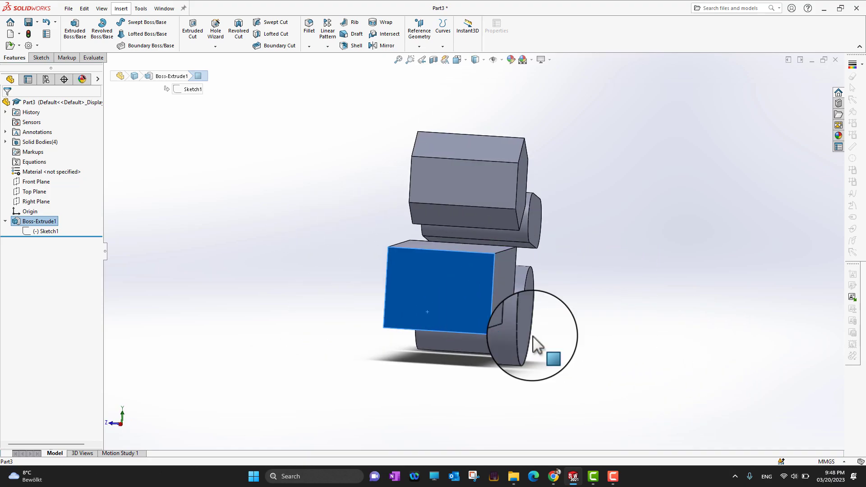
pyautogui.moveTo(531, 332)
pyautogui.mouseDown(button='middle')
pyautogui.moveTo(632, 365)
pyautogui.moveTo(638, 377)
pyautogui.mouseUp(button='middle')
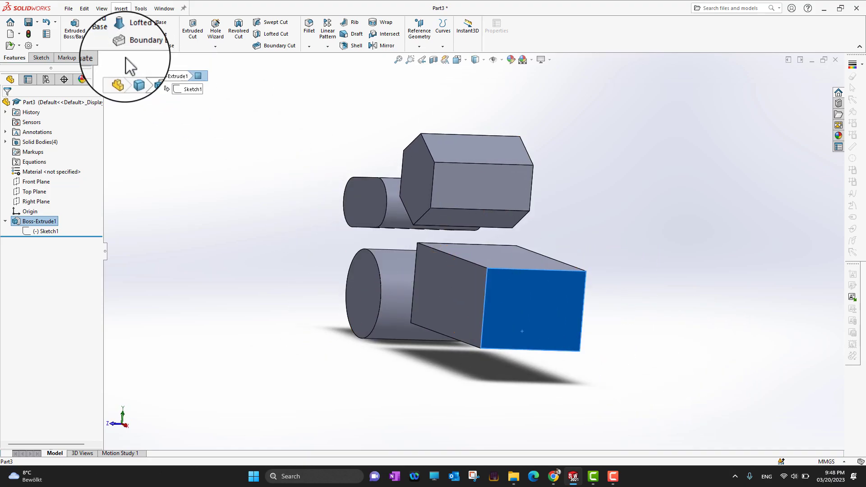
pyautogui.click(39, 57)
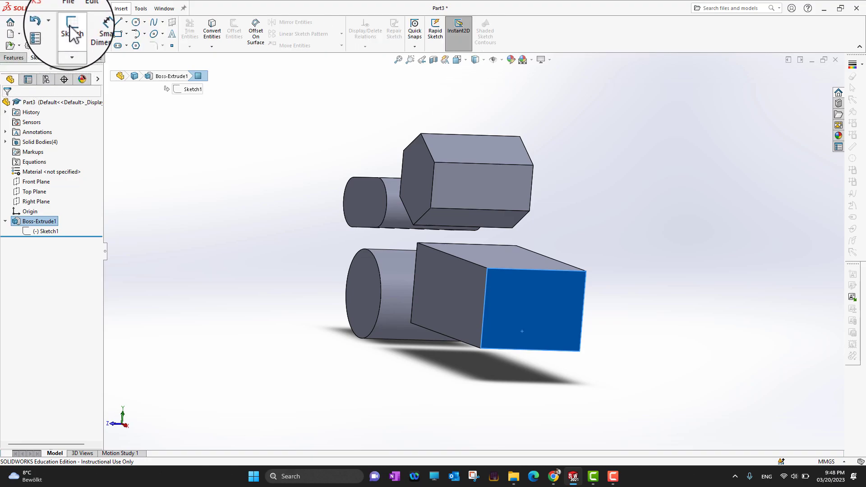
pyautogui.click(135, 22)
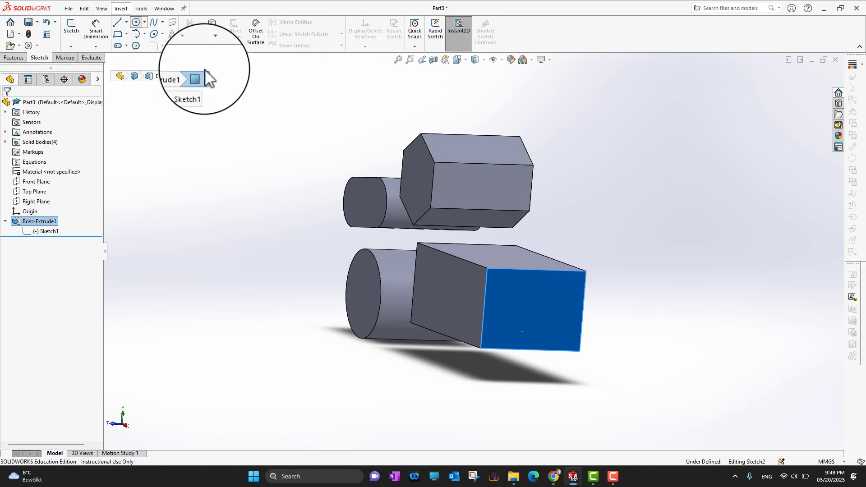
pyautogui.click(531, 332)
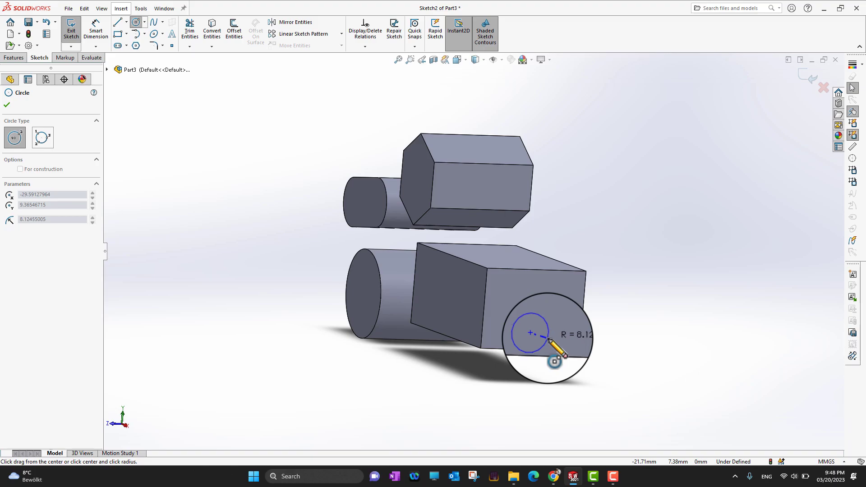
pyautogui.click(549, 337)
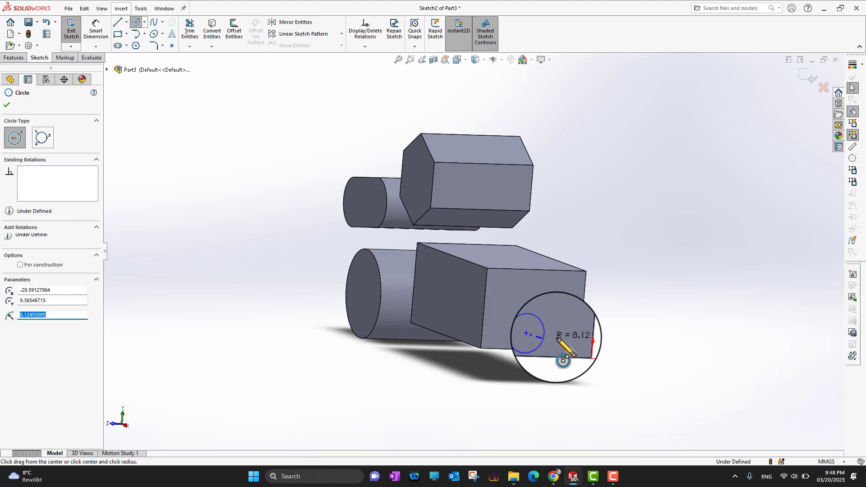
pyautogui.click(8, 105)
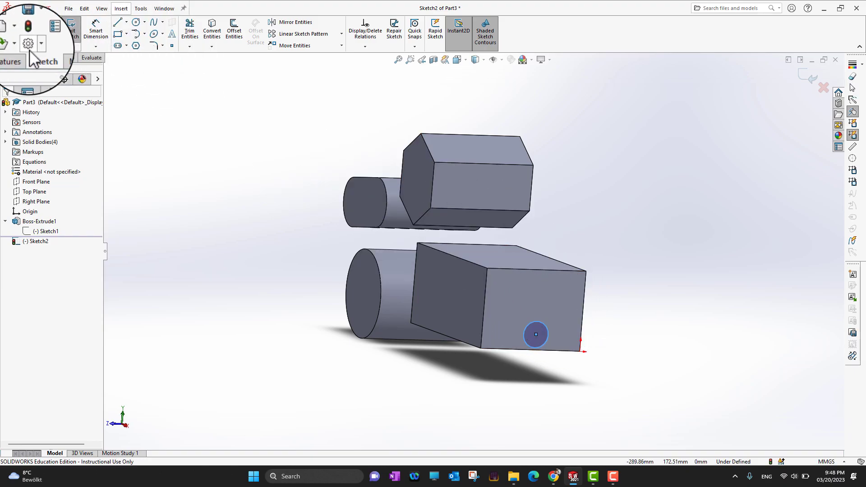
# - Start an extruded cut from the circle on the block's end face and set its blind depth to 77 mm
pyautogui.click(13, 57)
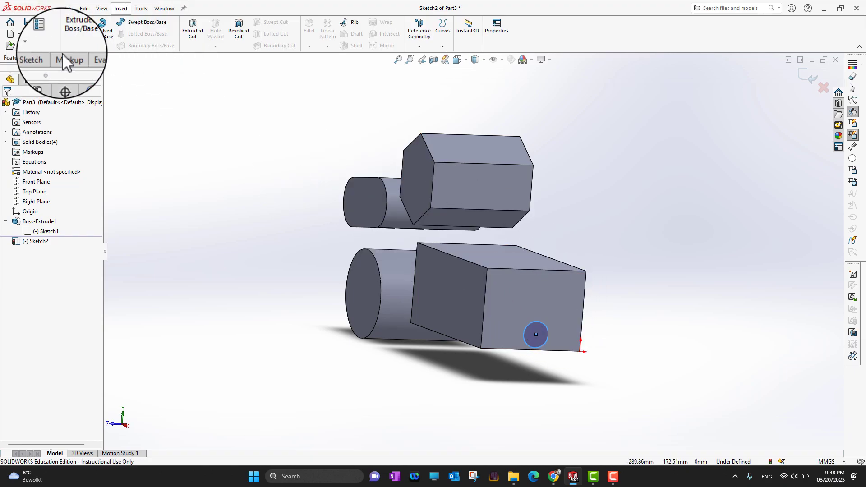
pyautogui.click(197, 39)
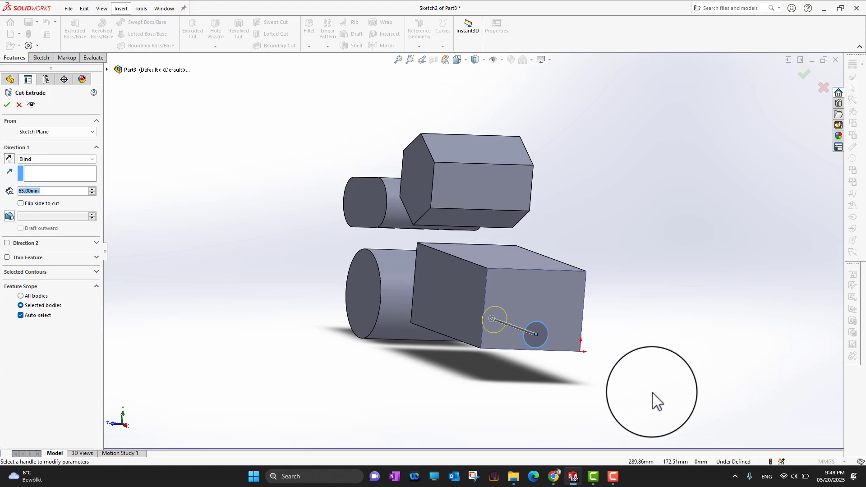
pyautogui.moveTo(670, 387); pyautogui.dragTo(649, 404, button='middle')
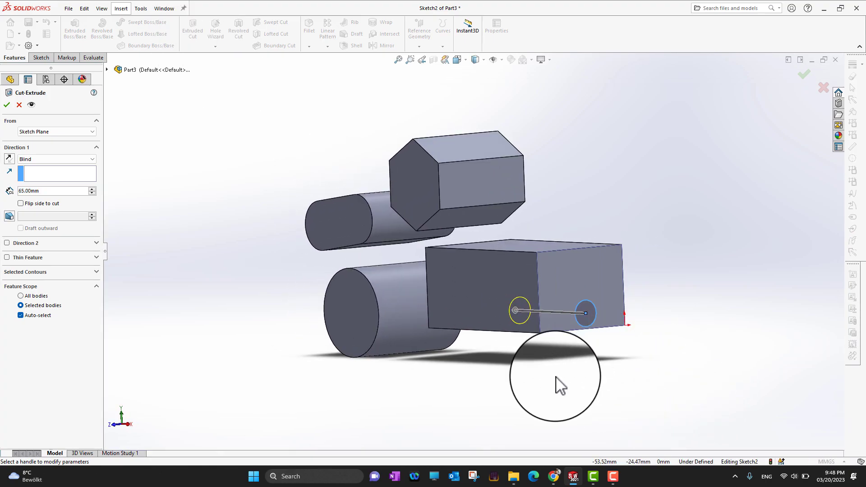
pyautogui.moveTo(551, 400); pyautogui.dragTo(587, 391, button='middle')
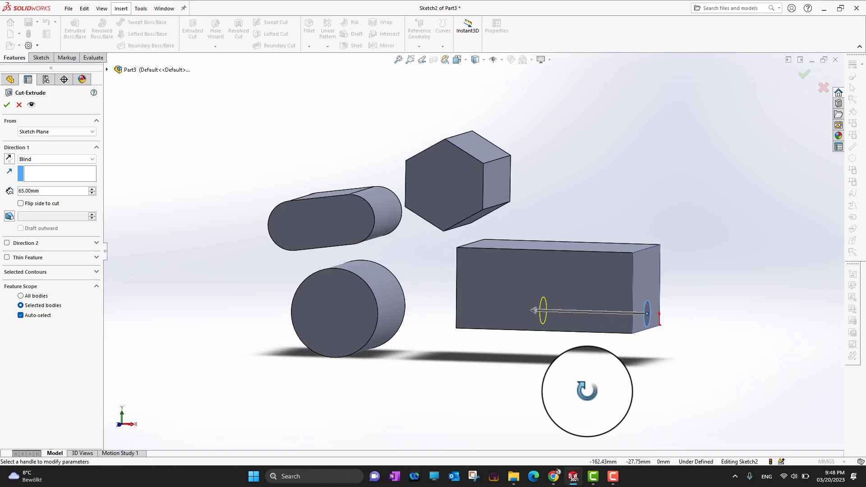
pyautogui.click(532, 311)
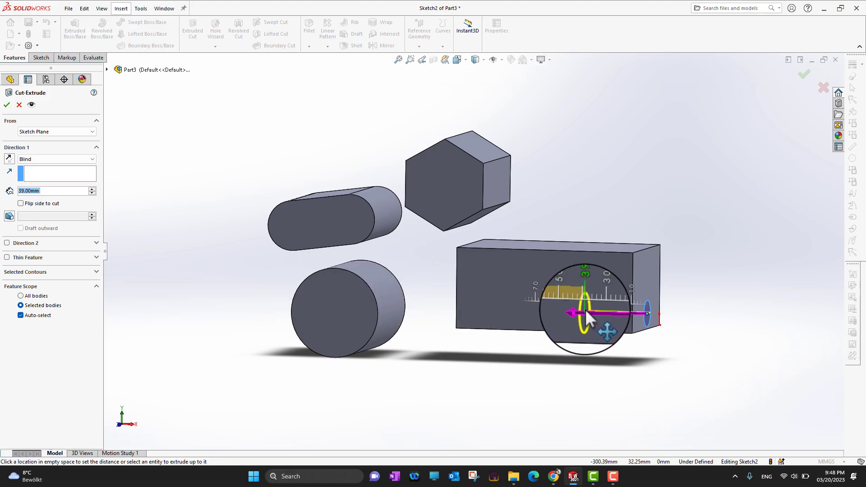
pyautogui.click(524, 311)
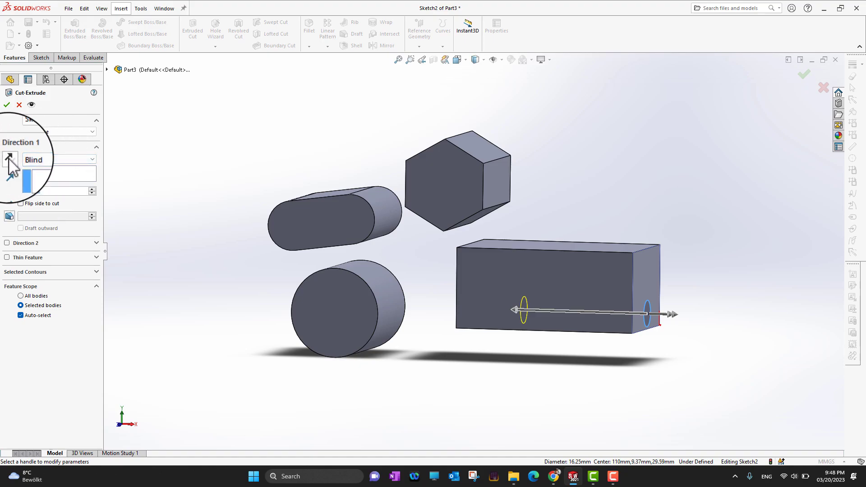
# - Try reversing the cut away from the block, restore its direction into the block, and view the end condition options
pyautogui.click(9, 159)
pyautogui.click(9, 160)
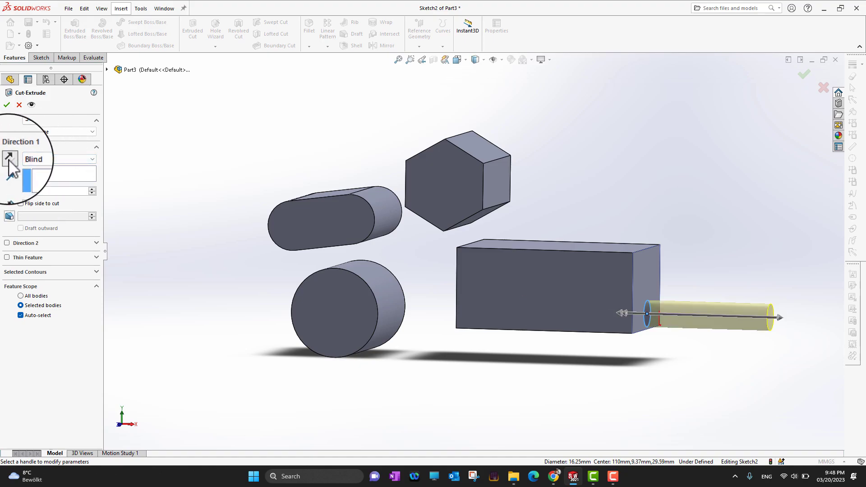
pyautogui.click(8, 160)
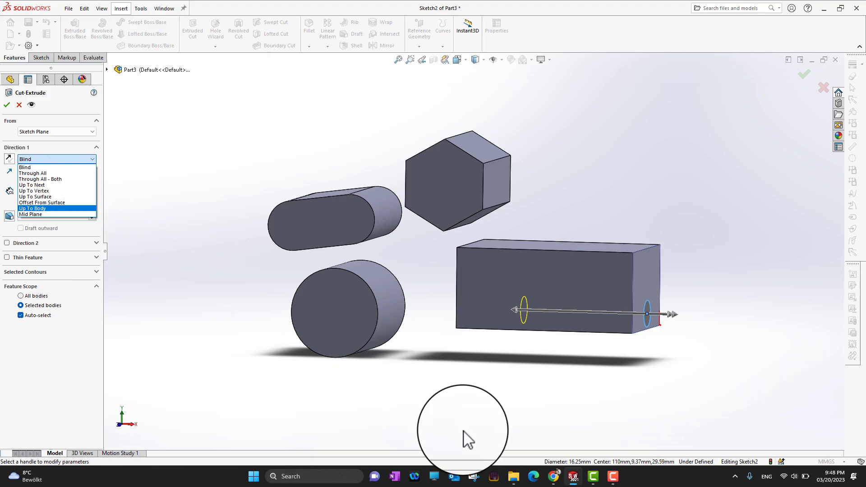
pyautogui.click(406, 384)
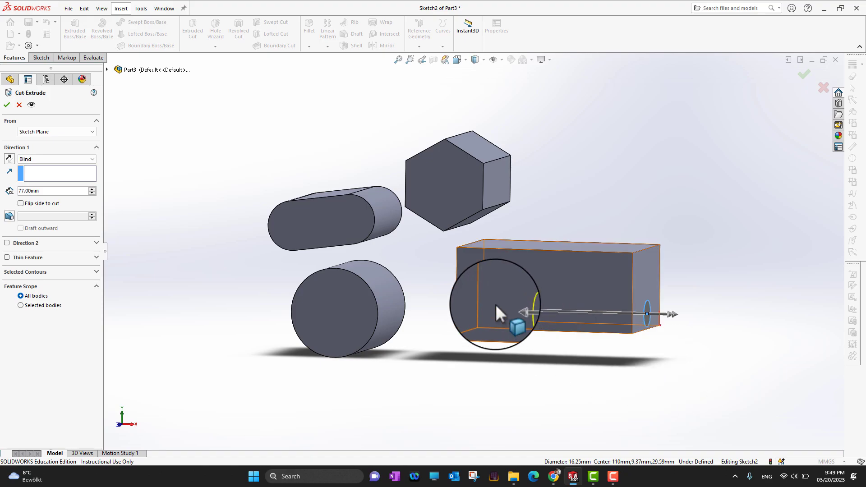
# - Limit the cut's feature scope to the cylinder body only, with automatic body selection turned off
pyautogui.click(28, 306)
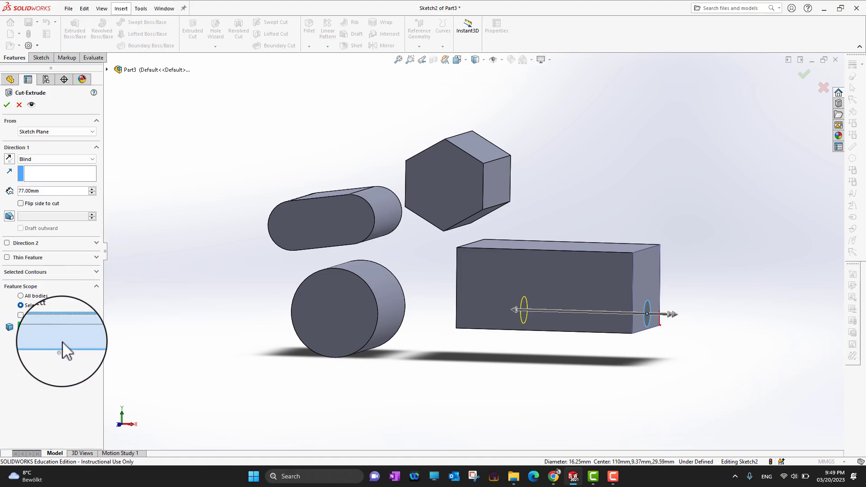
pyautogui.click(355, 318)
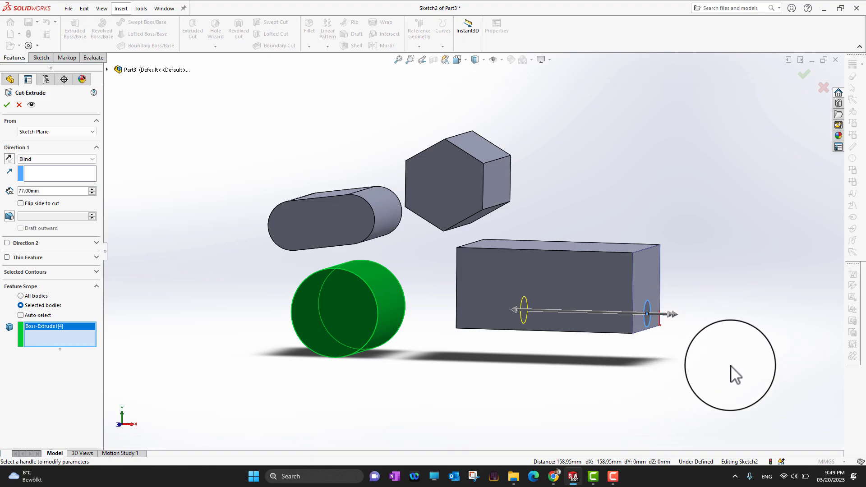
pyautogui.moveTo(735, 375); pyautogui.dragTo(716, 370, button='middle')
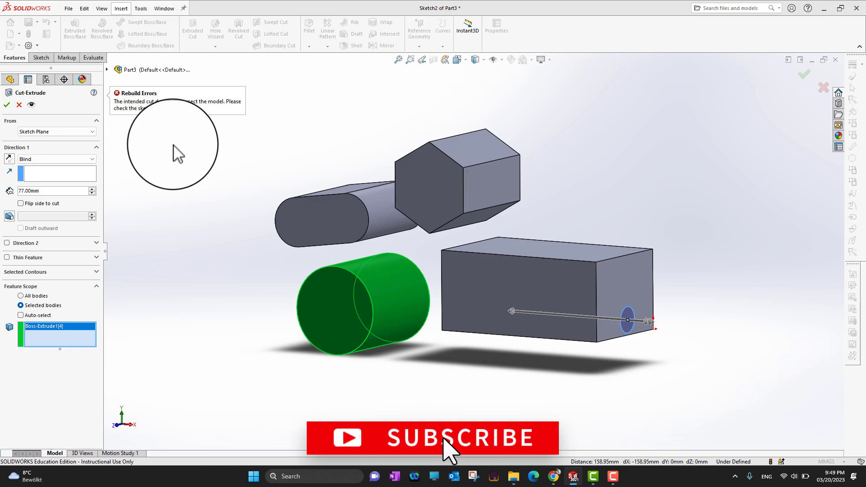
# - Extend the blind cut depth to 216 mm so it reaches through the cylinder, and accept the cut
pyautogui.moveTo(213, 272); pyautogui.dragTo(216, 166, button='middle')
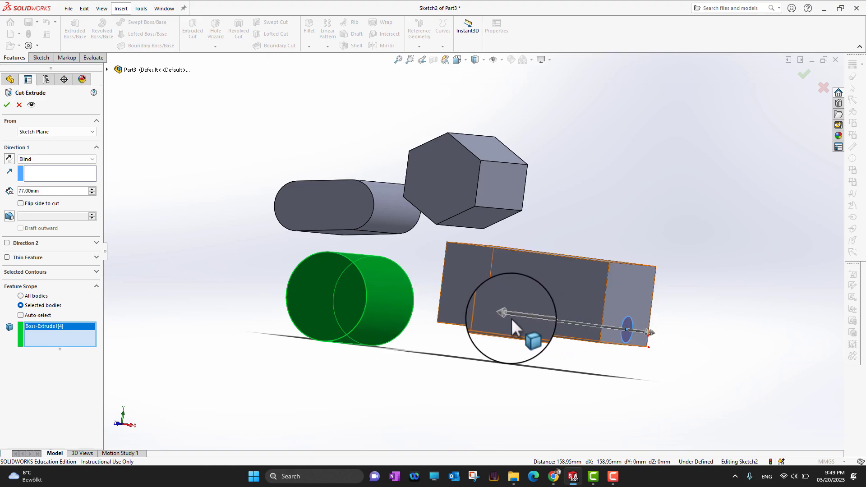
pyautogui.moveTo(512, 321); pyautogui.dragTo(314, 302)
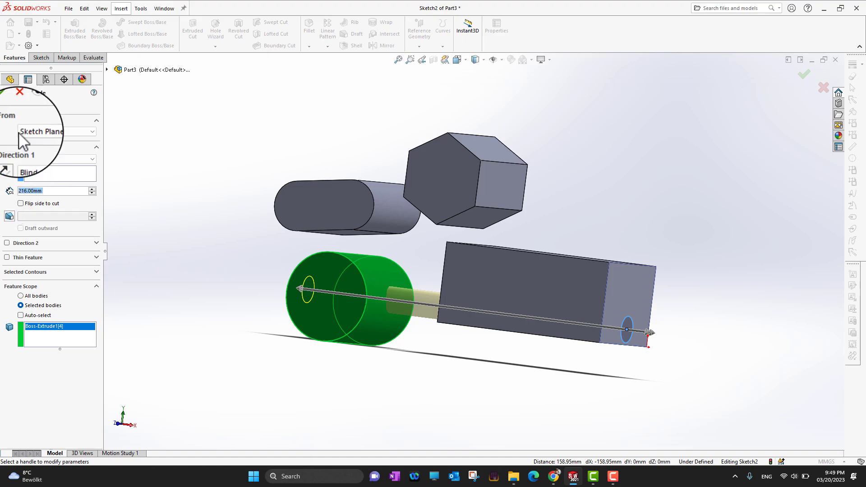
pyautogui.click(7, 106)
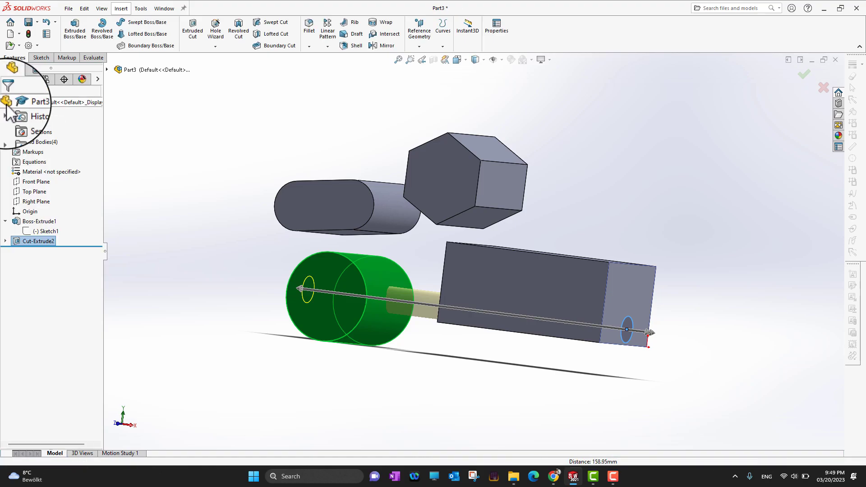
# - Start a sketch on the slot-shaped body's front face and draw a circle of about 10 mm radius in its left half
pyautogui.moveTo(492, 417); pyautogui.dragTo(405, 315, button='middle')
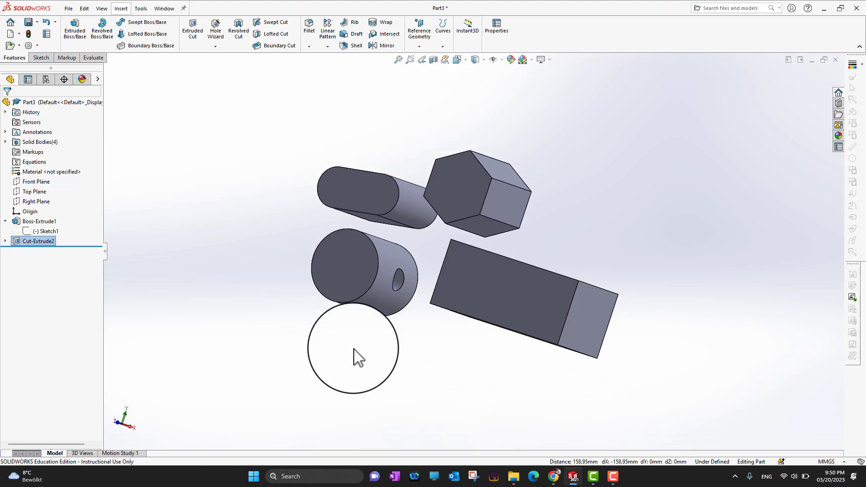
pyautogui.moveTo(357, 354); pyautogui.dragTo(405, 315, button='middle')
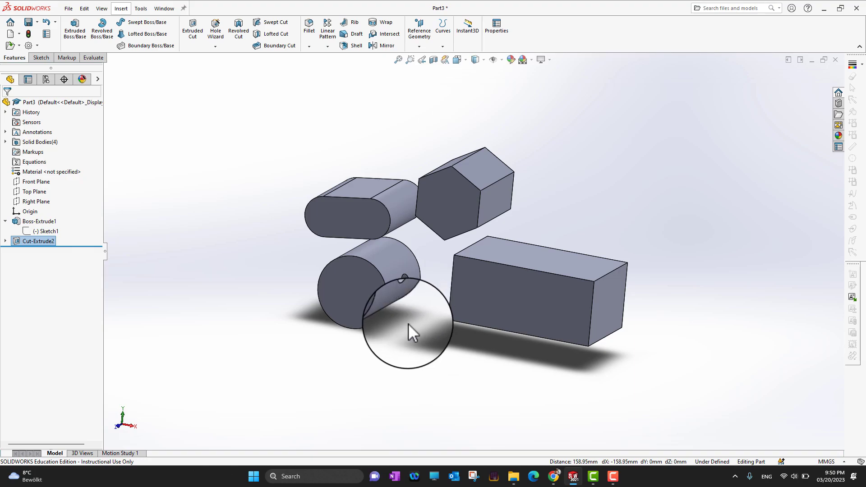
pyautogui.moveTo(407, 323); pyautogui.dragTo(378, 303, button='middle')
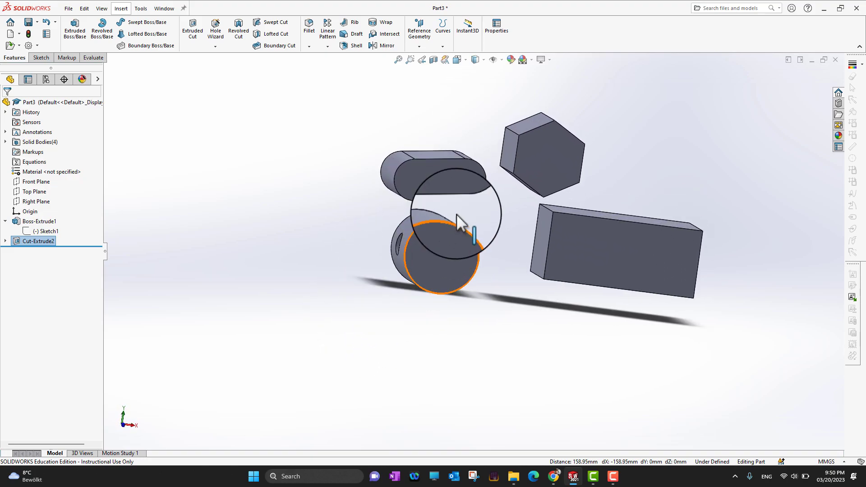
pyautogui.click(458, 188)
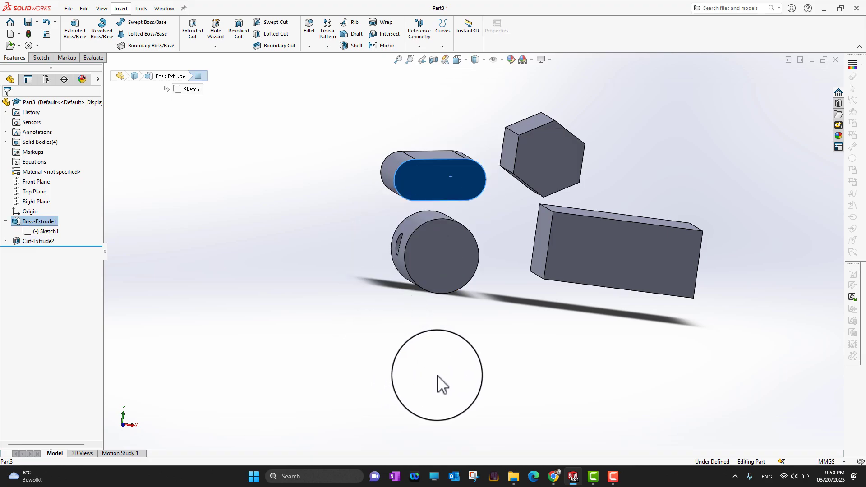
pyautogui.moveTo(437, 376); pyautogui.dragTo(422, 370, button='middle')
pyautogui.scroll(-4, 455, 202)
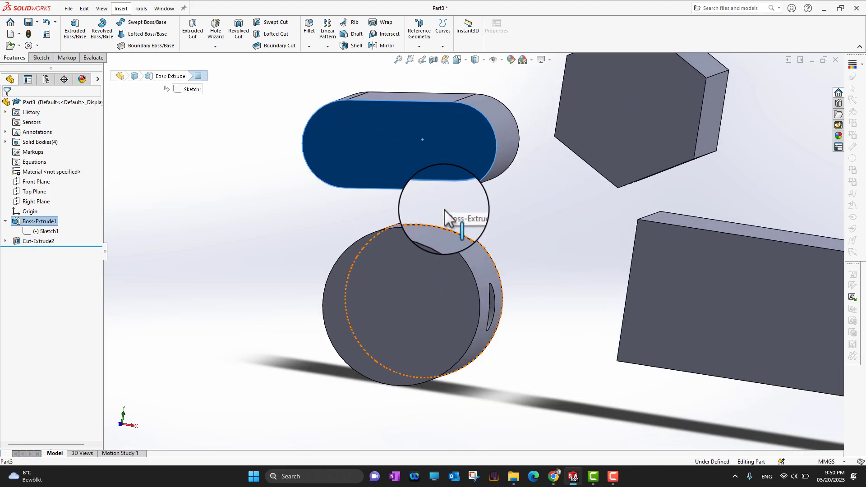
pyautogui.click(41, 58)
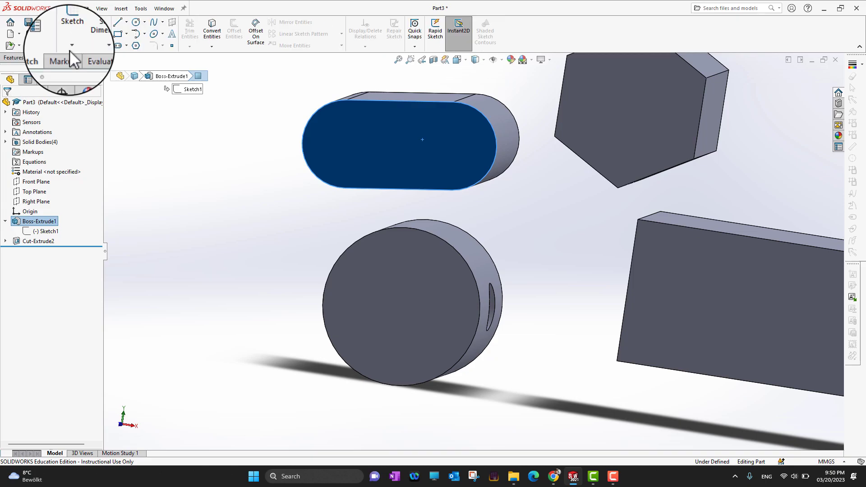
pyautogui.click(136, 21)
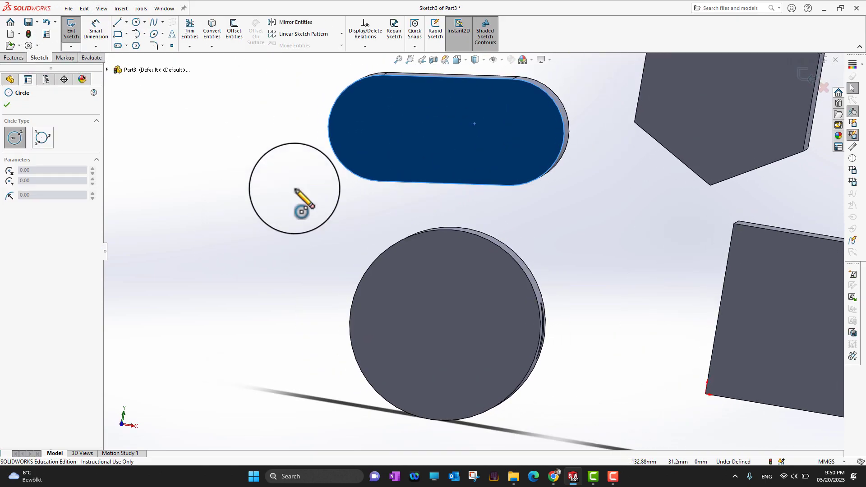
pyautogui.click(408, 124)
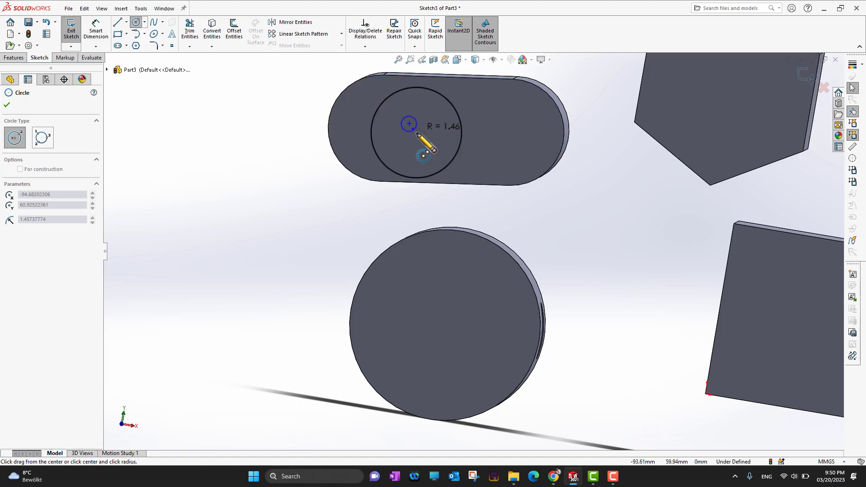
pyautogui.click(439, 152)
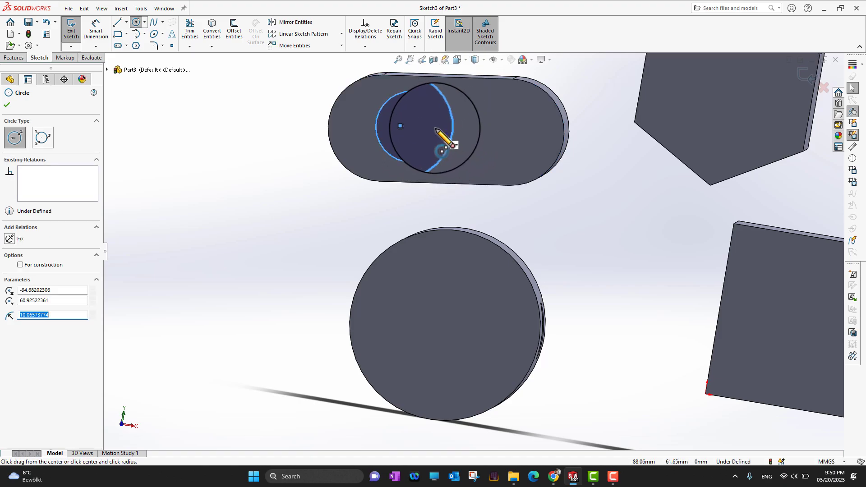
pyautogui.click(441, 151)
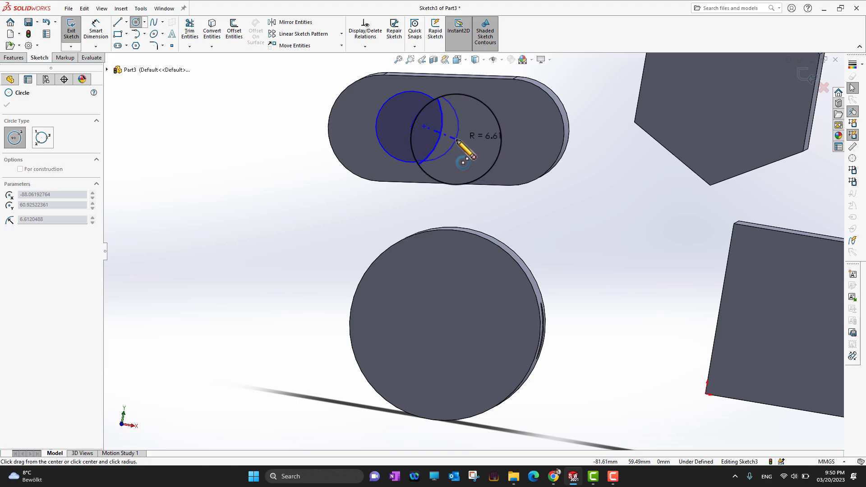
pyautogui.click(457, 141)
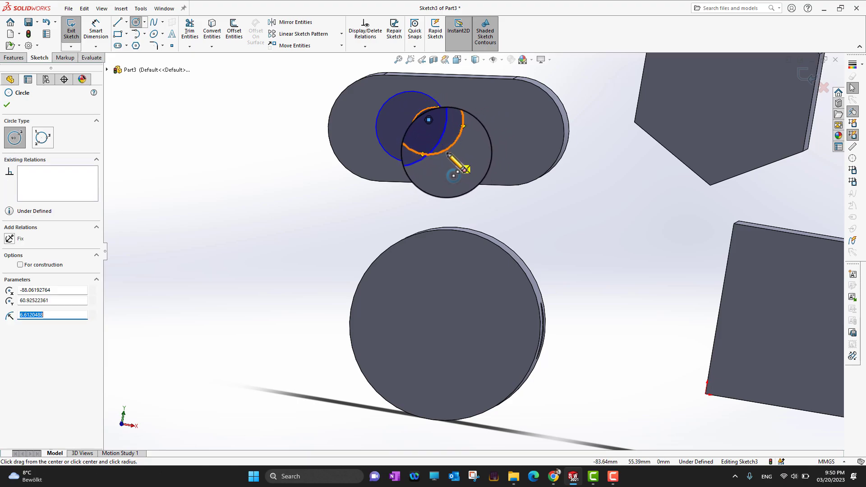
pyautogui.rightClick(447, 153)
pyautogui.click(447, 213)
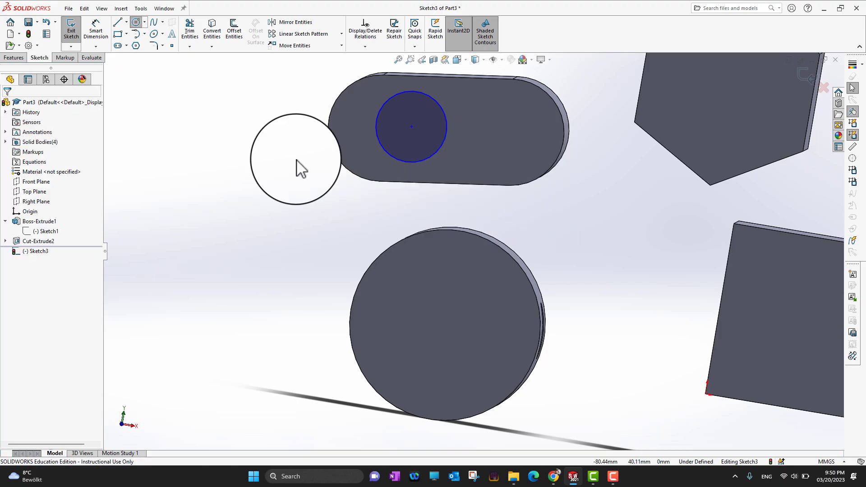
# - Draw a second circle of about 10 mm radius on the slot face, slightly overlapping the first circle's right side
pyautogui.click(135, 22)
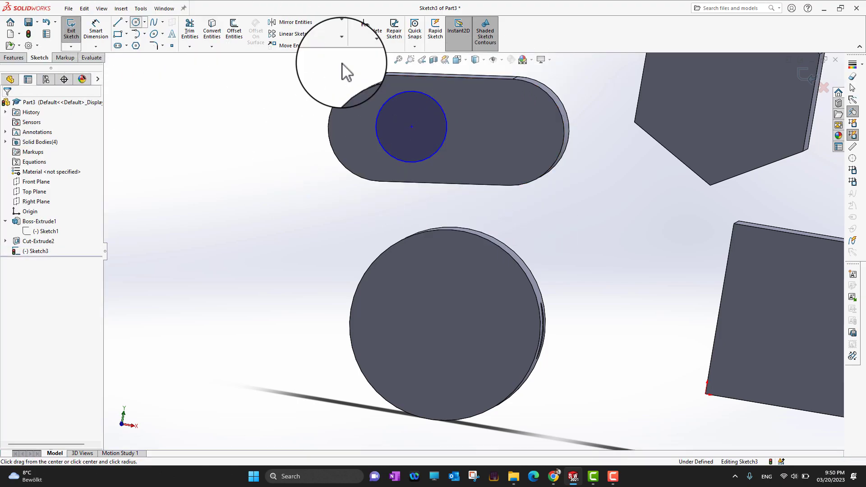
pyautogui.click(467, 122)
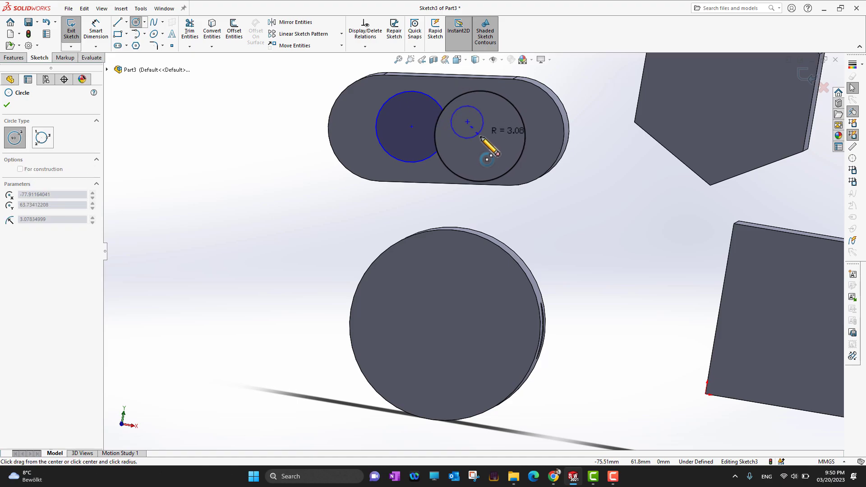
pyautogui.click(497, 153)
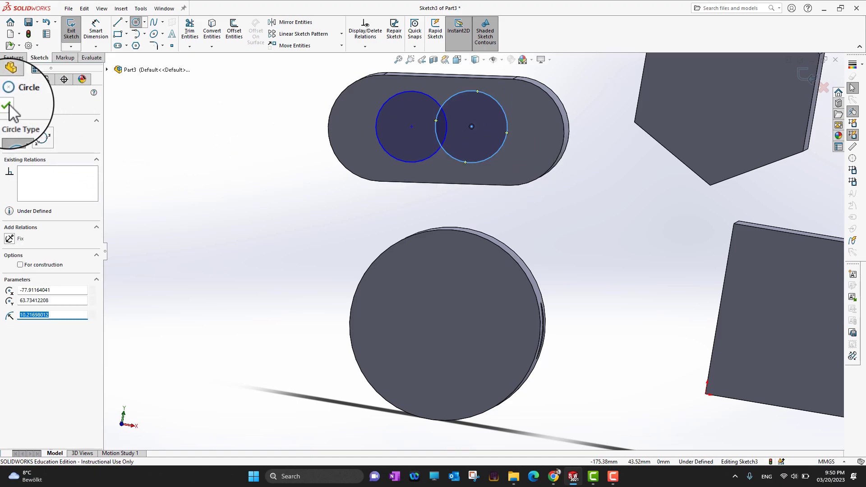
pyautogui.click(10, 79)
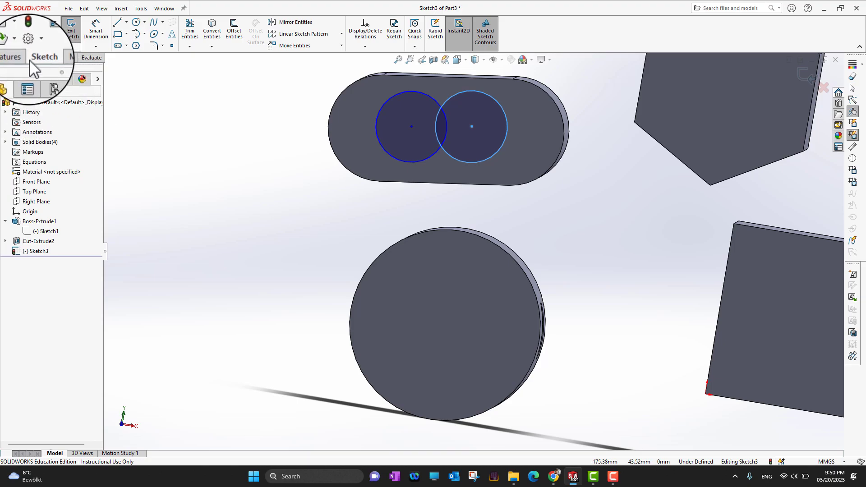
# - Start a 216 mm blind Extruded Cut from the two-circle sketch, selecting the two crescent regions outside the overlap as contours
pyautogui.click(18, 58)
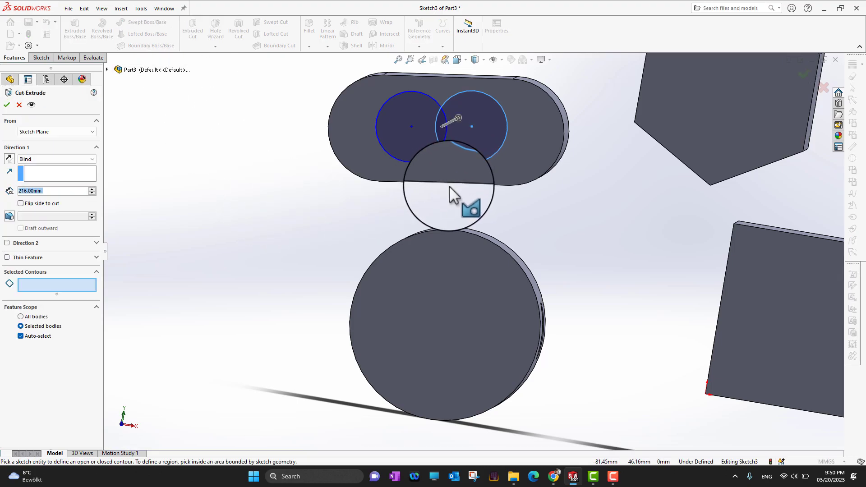
pyautogui.click(447, 120)
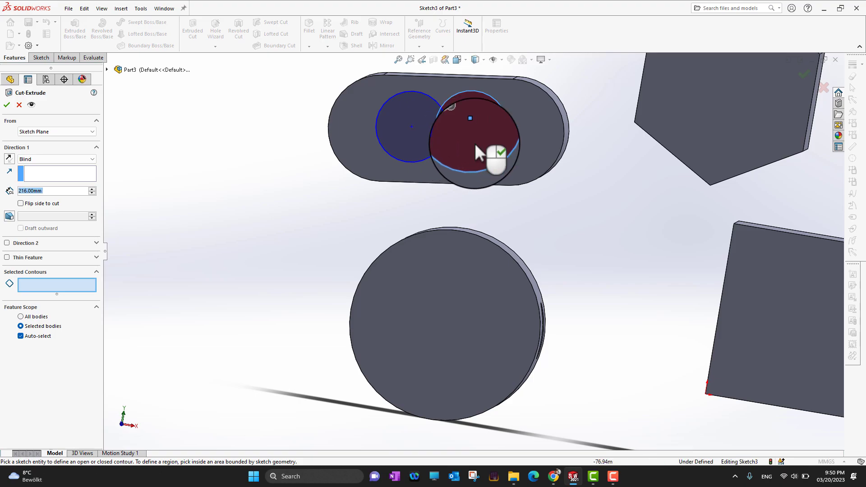
pyautogui.click(473, 147)
pyautogui.click(411, 140)
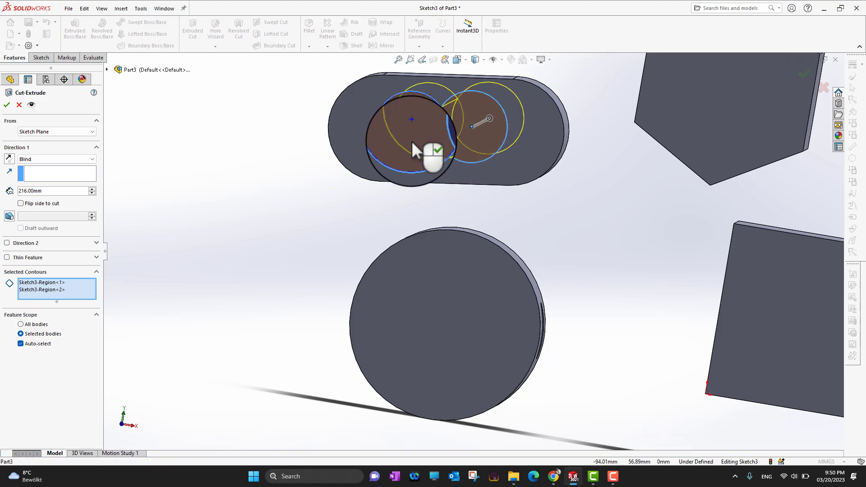
pyautogui.scroll(3, 477, 199)
pyautogui.moveTo(529, 173)
pyautogui.mouseDown(button='middle')
pyautogui.moveTo(542, 140)
pyautogui.moveTo(545, 194)
pyautogui.moveTo(523, 149)
pyautogui.mouseUp(button='middle')
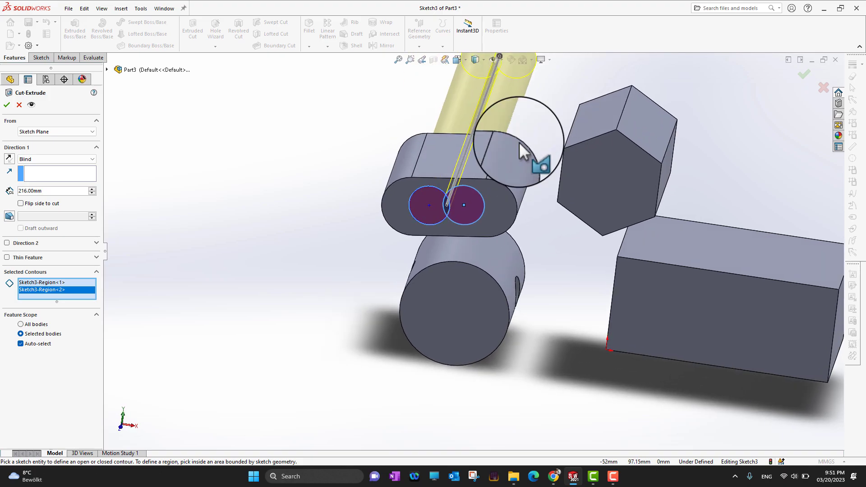
# - Try to add the lens-shaped overlap between the two circles to the cut's selected contours
pyautogui.click(448, 213)
pyautogui.scroll(2, 454, 219)
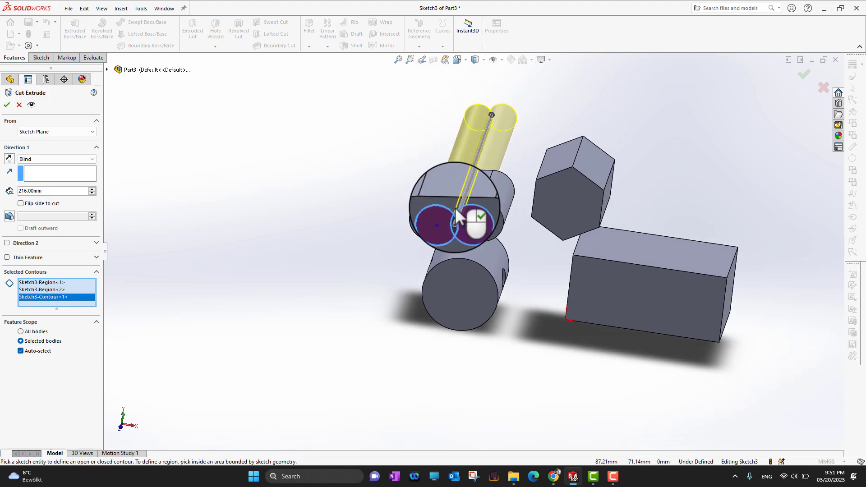
pyautogui.scroll(-2, 454, 218)
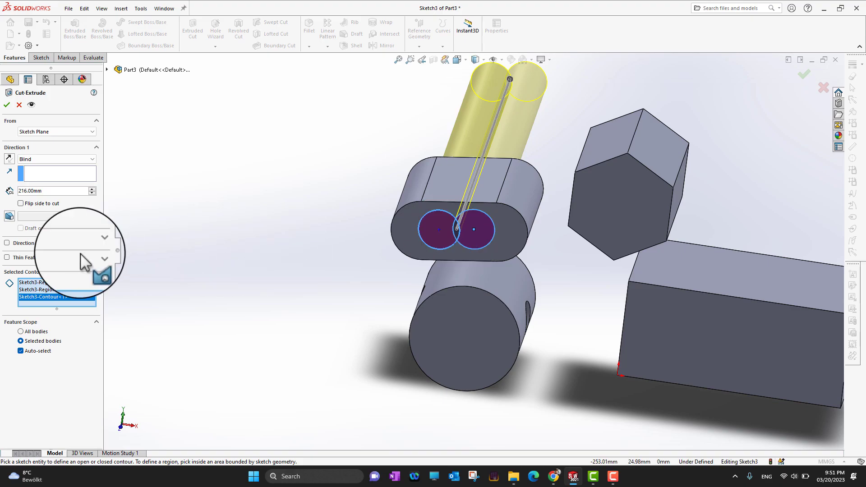
# - Delete every entry from the cut's selected contours one by one
pyautogui.rightClick(58, 283)
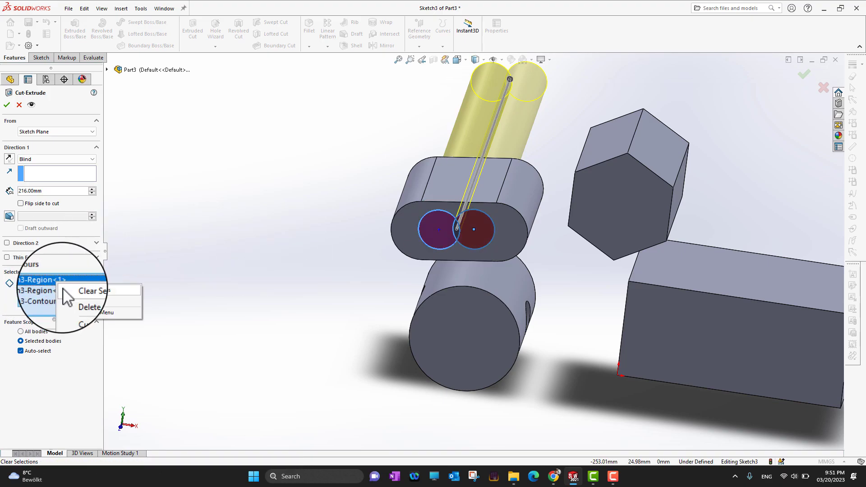
pyautogui.click(72, 298)
pyautogui.rightClick(53, 283)
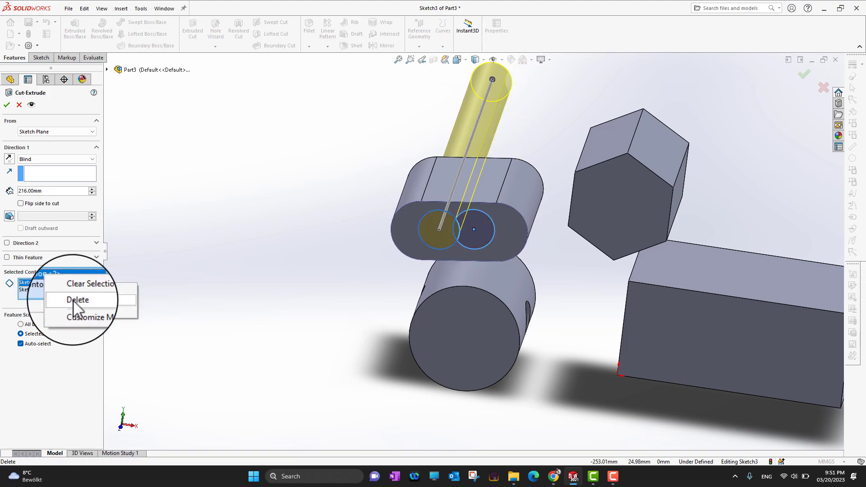
pyautogui.click(65, 297)
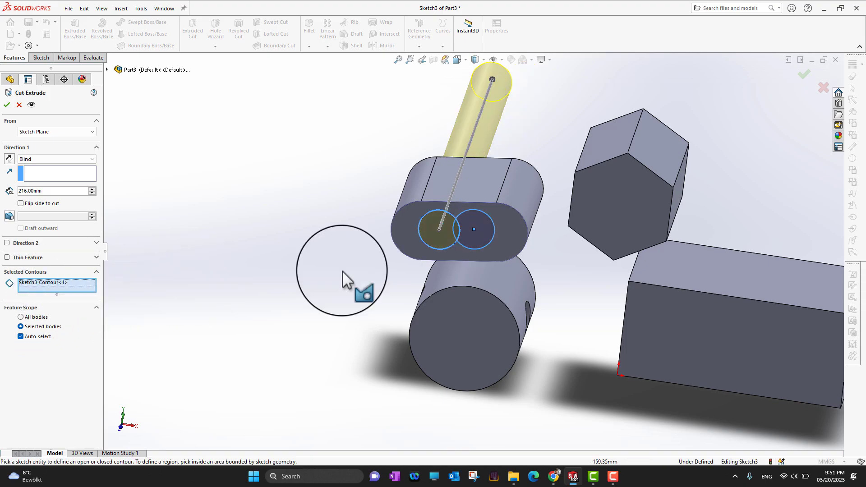
pyautogui.rightClick(54, 281)
pyautogui.click(68, 299)
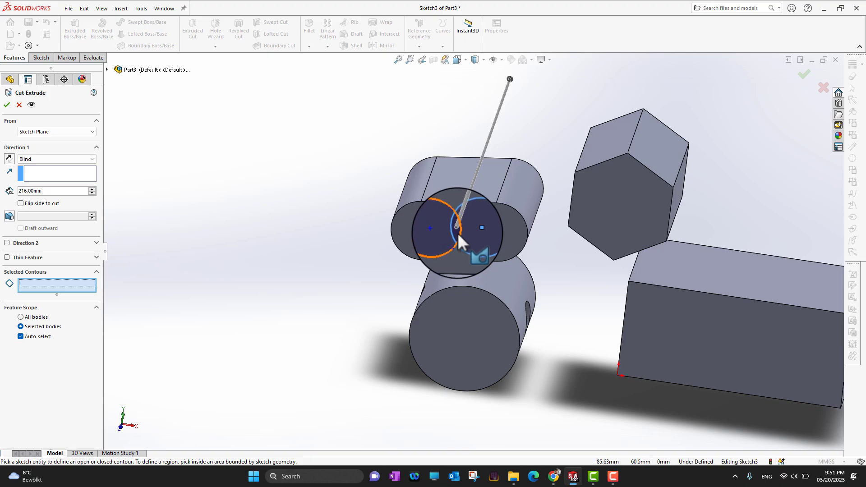
# - Select only the two crescent regions outside the circles' overlap as contours, and accept the cut with all bodies kept
pyautogui.click(457, 235)
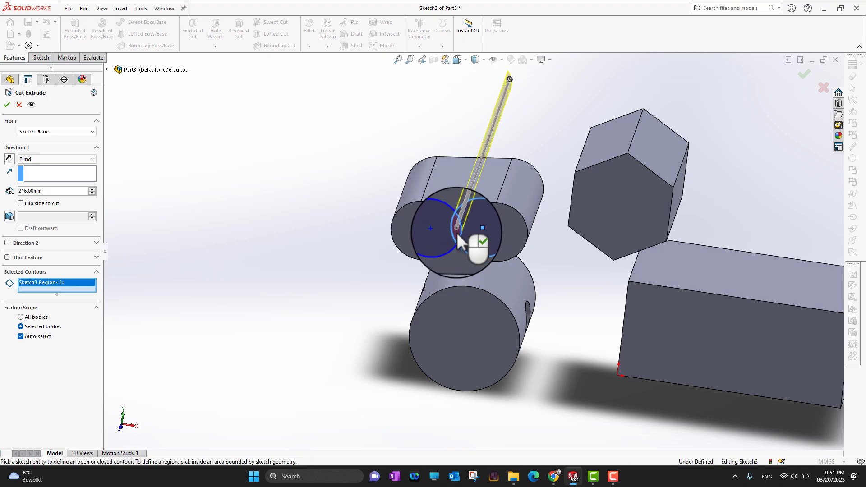
pyautogui.click(457, 231)
pyautogui.click(442, 241)
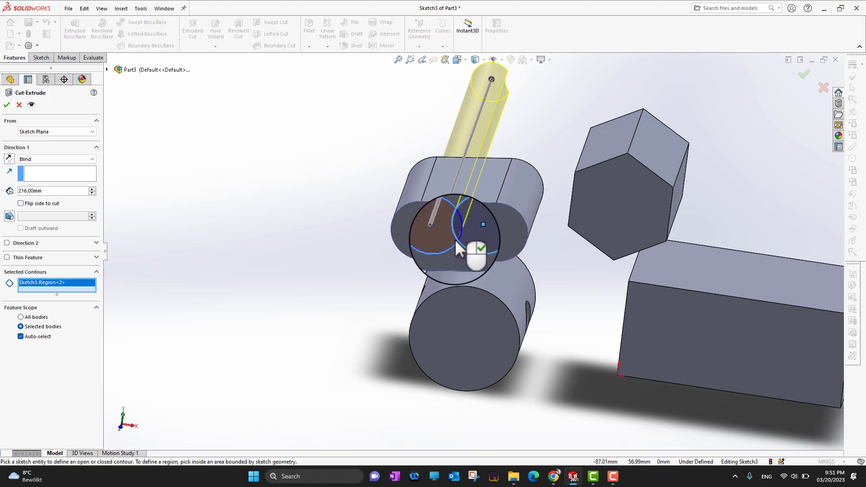
pyautogui.click(473, 238)
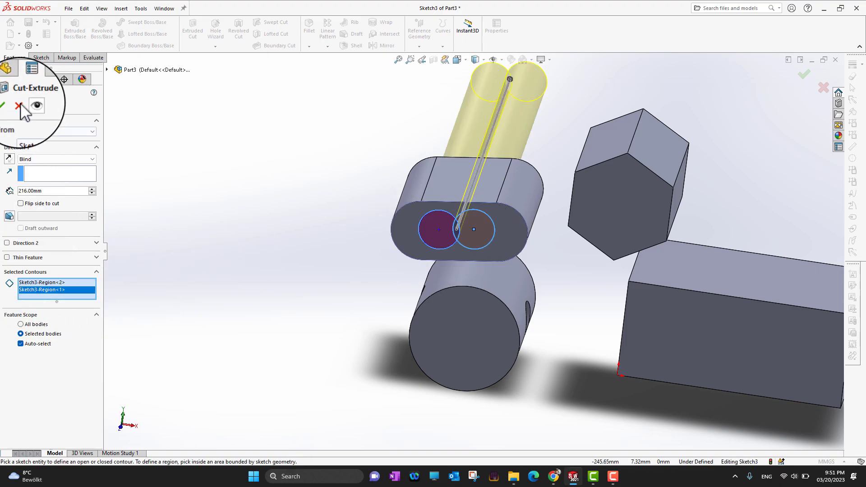
pyautogui.click(6, 105)
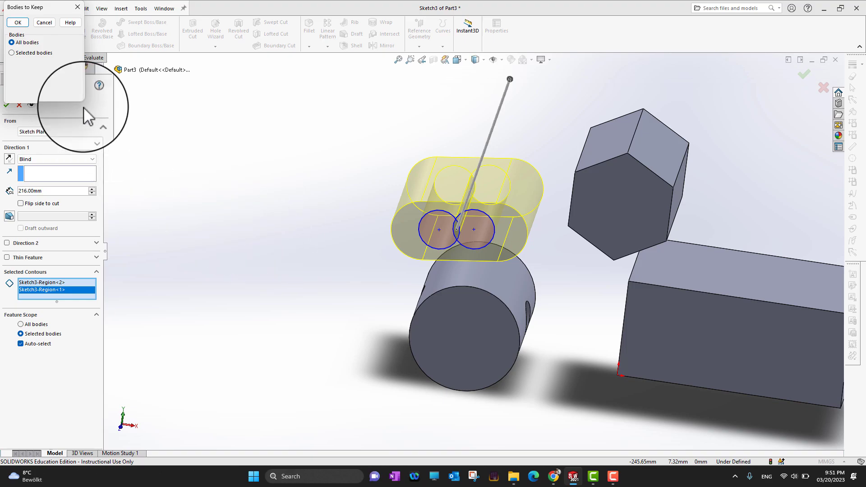
pyautogui.click(17, 23)
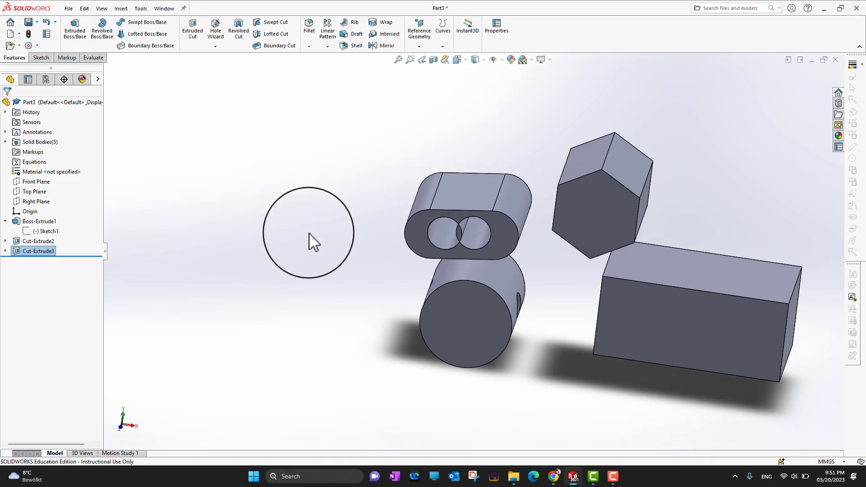
# - Examine the through openings and the remaining overlap piece in the slot-shaped body from several angles
pyautogui.moveTo(483, 367); pyautogui.dragTo(491, 327, button='middle')
pyautogui.scroll(-3, 478, 235)
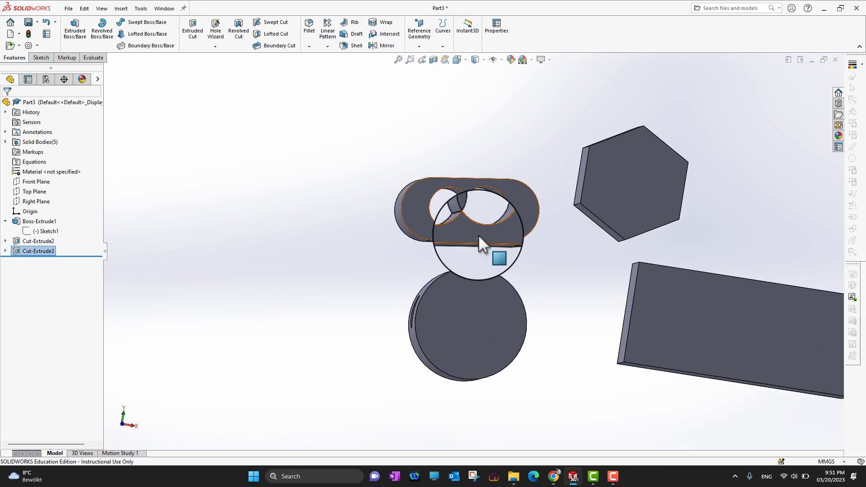
pyautogui.moveTo(581, 287)
pyautogui.mouseDown(button='middle')
pyautogui.moveTo(574, 303)
pyautogui.moveTo(578, 287)
pyautogui.mouseUp(button='middle')
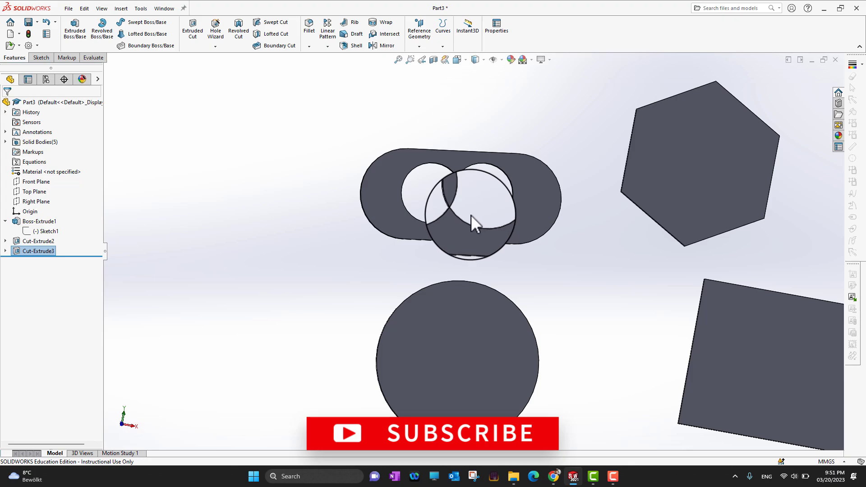
pyautogui.scroll(5, 471, 214)
pyautogui.moveTo(581, 381); pyautogui.dragTo(575, 413, button='middle')
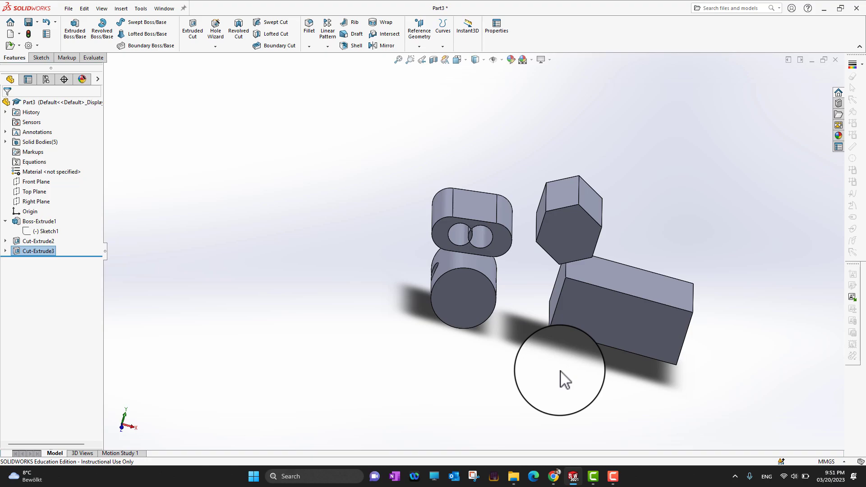
pyautogui.scroll(-2, 542, 345)
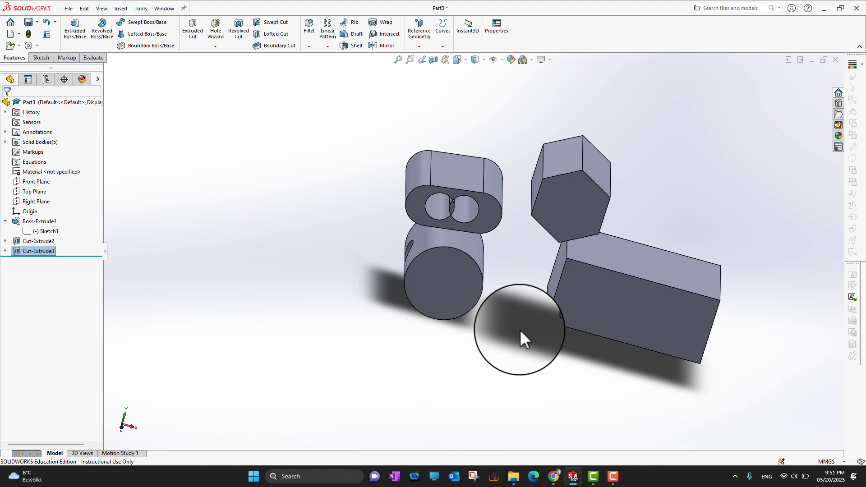
pyautogui.moveTo(506, 344); pyautogui.dragTo(517, 329, button='middle')
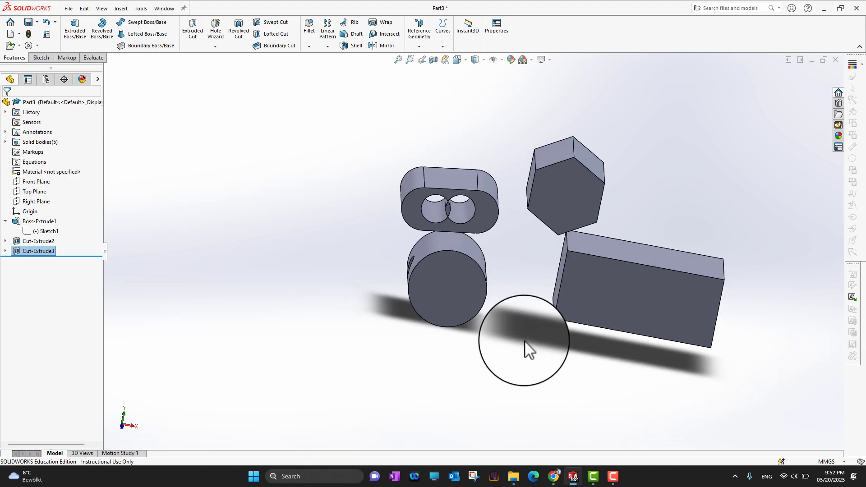